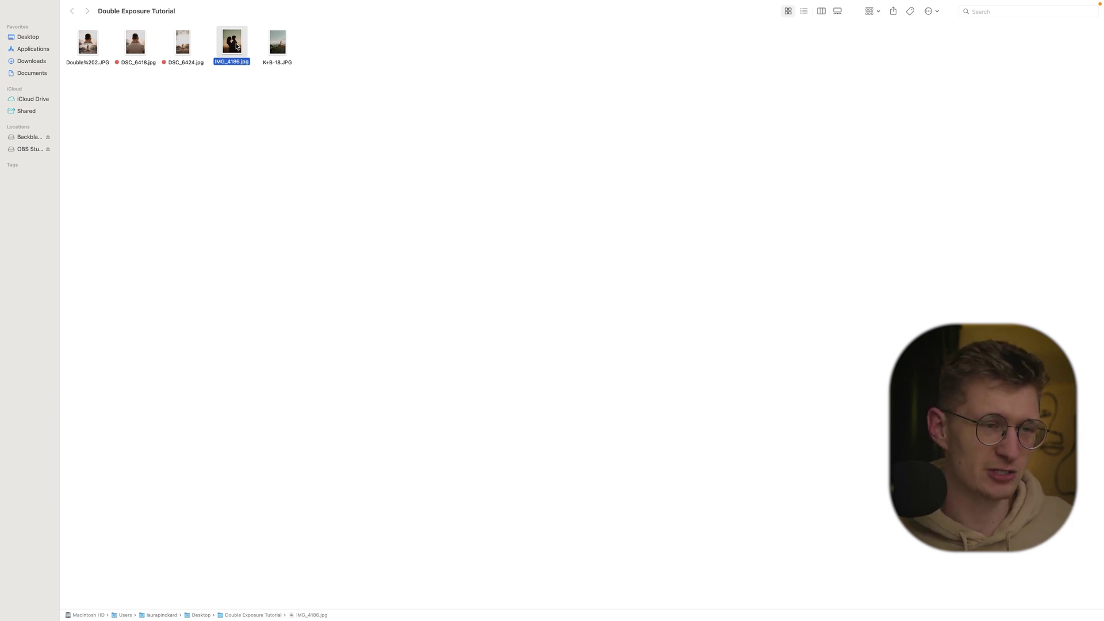
Open IMG_4186.jpg in Photoshop 2024 and drag K+B-18.JPG onto it as a placed layer.
right_click(237, 46)
mouse_move(256, 58)
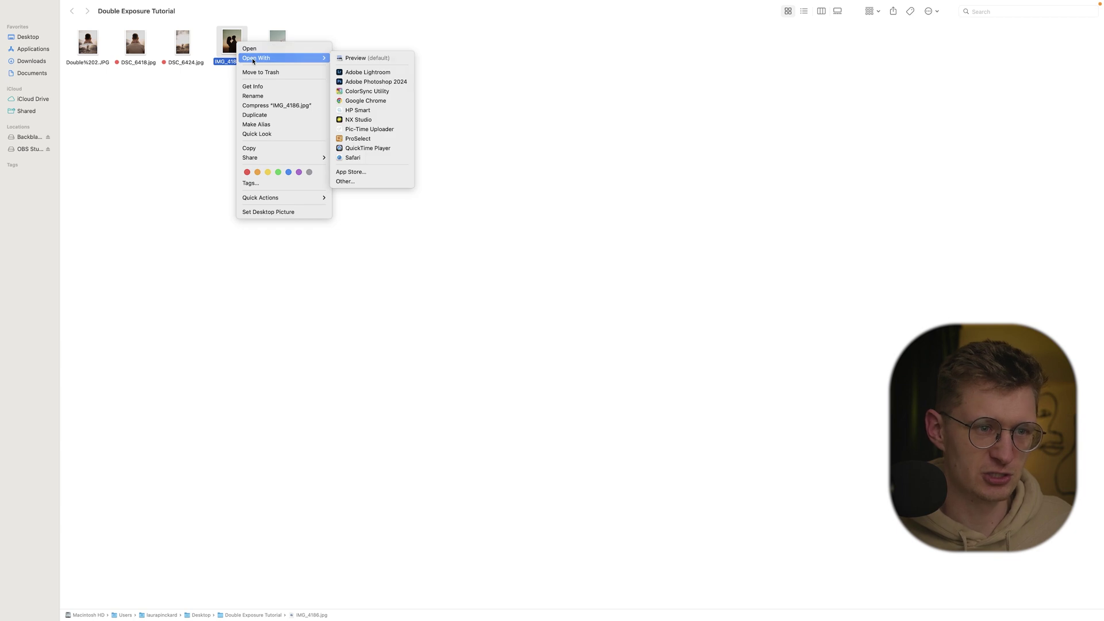
click(367, 82)
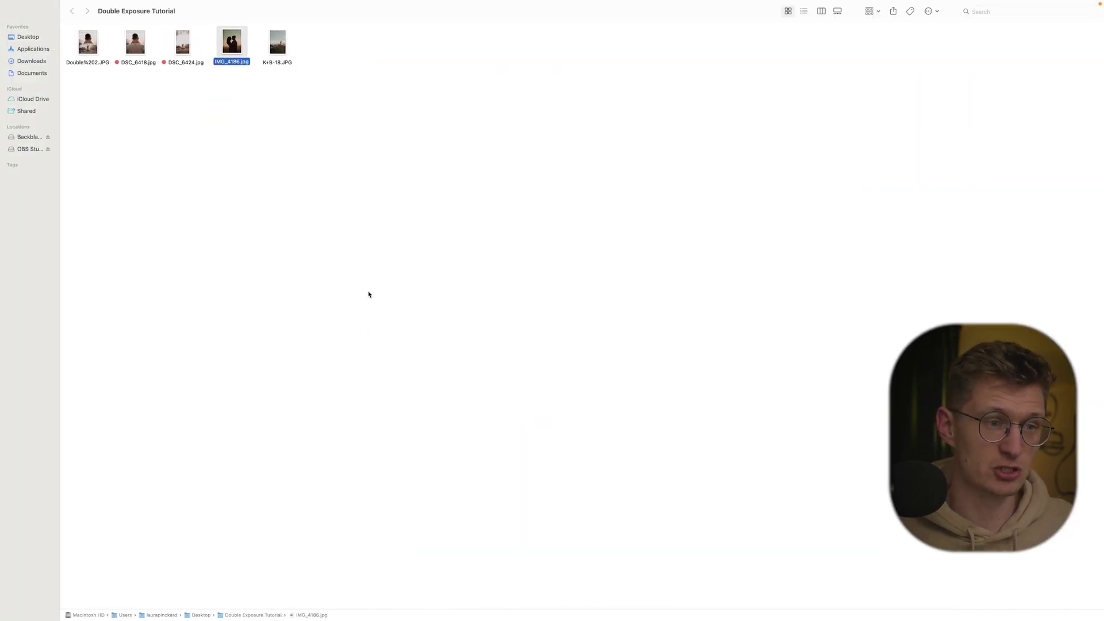
mouse_move(284, 43)
mouse_down()
mouse_move(287, 68)
mouse_move(287, 58)
mouse_up()
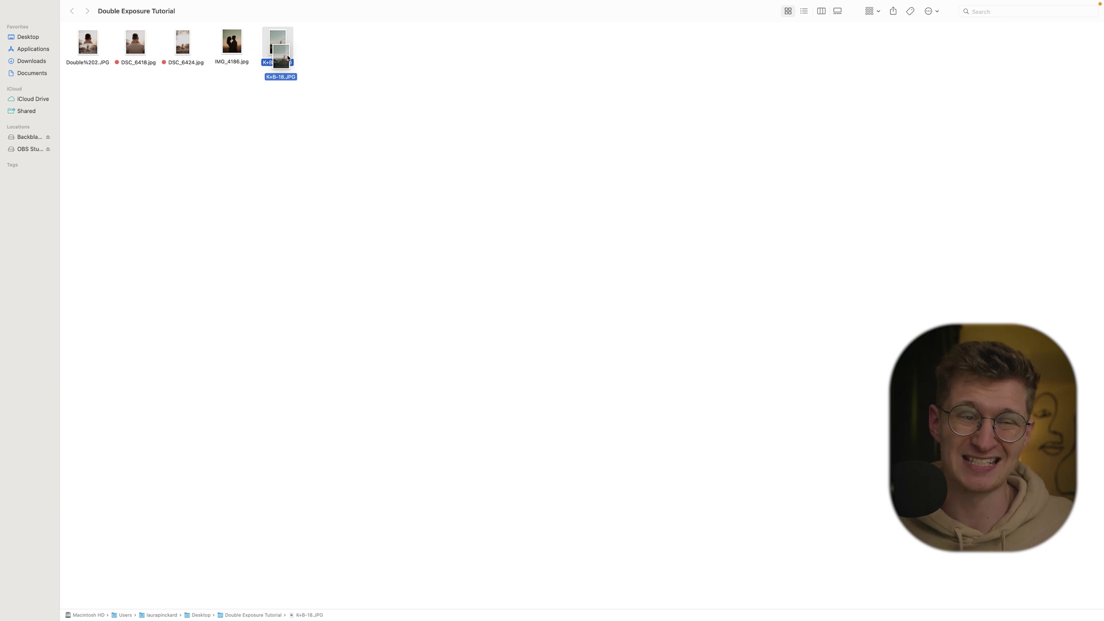
drag(287, 57, 593, 240)
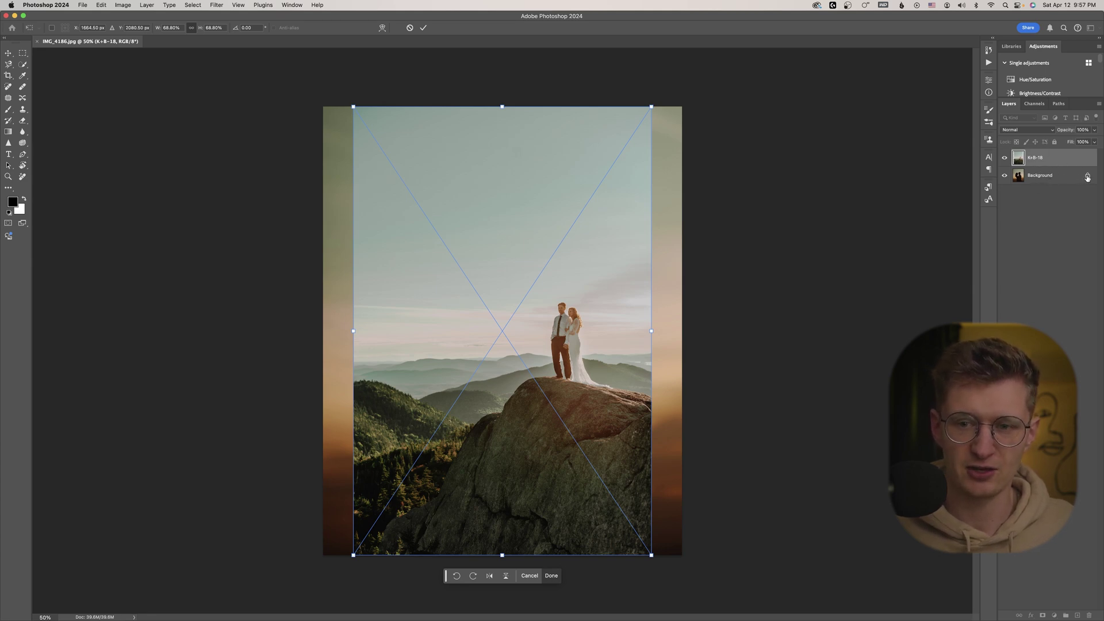
Commit the K+B-18 placement and select the K+B-18 layer with the Move tool.
click(1087, 175)
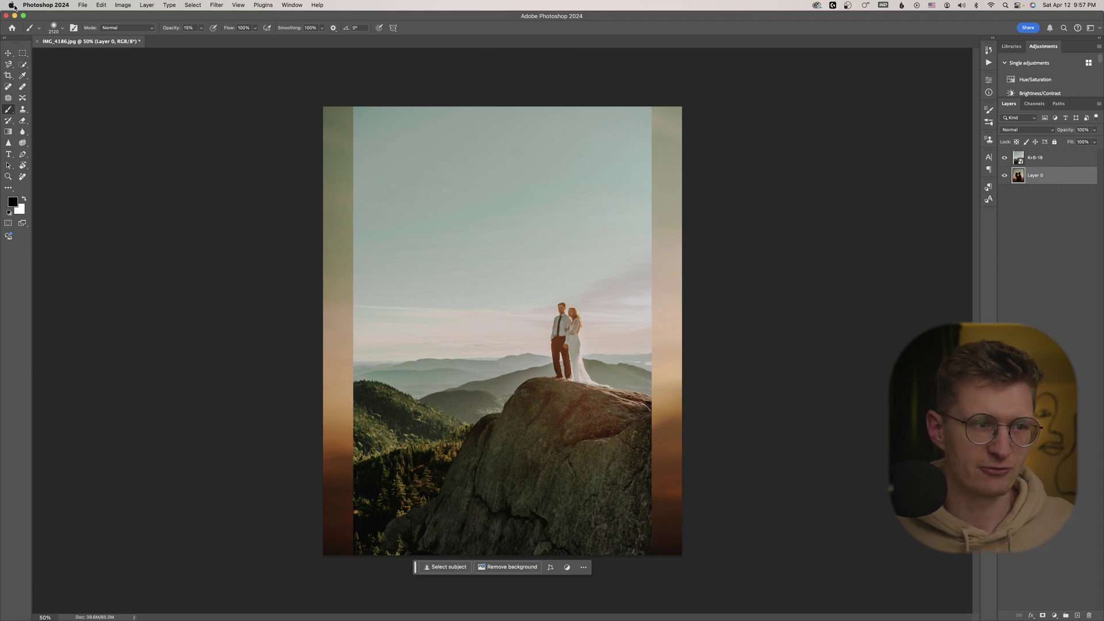
click(7, 54)
click(1011, 164)
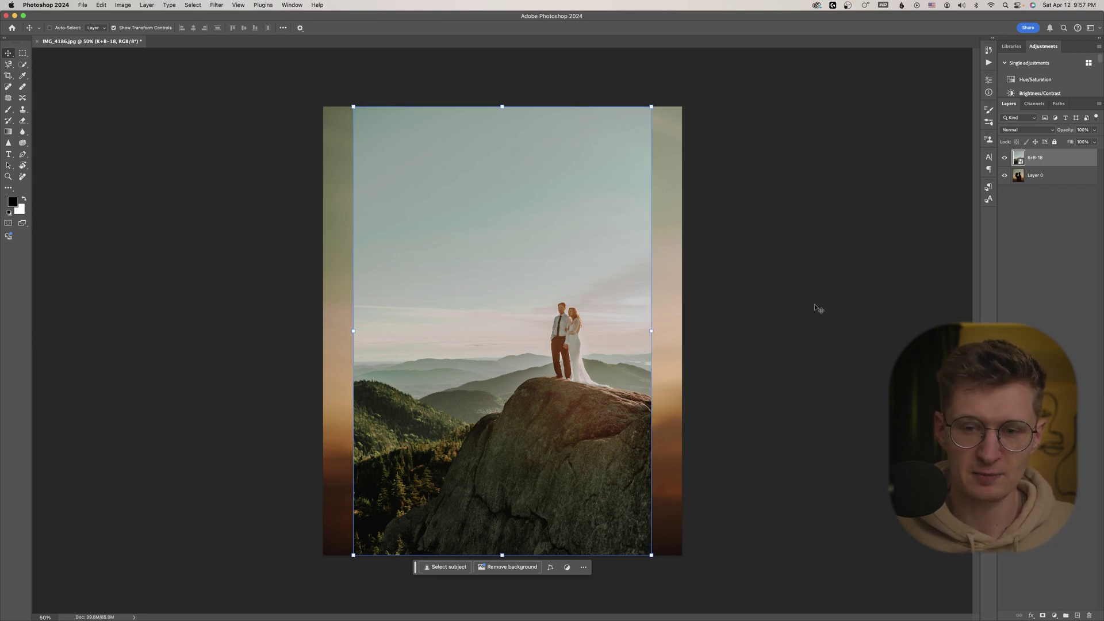
click(1038, 176)
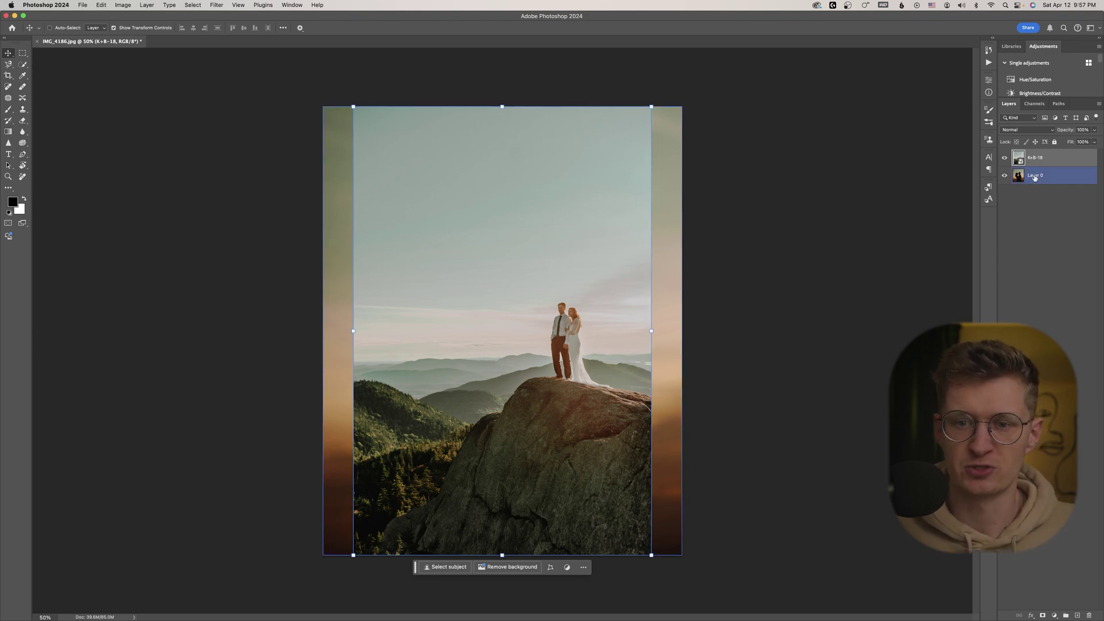
click(1061, 158)
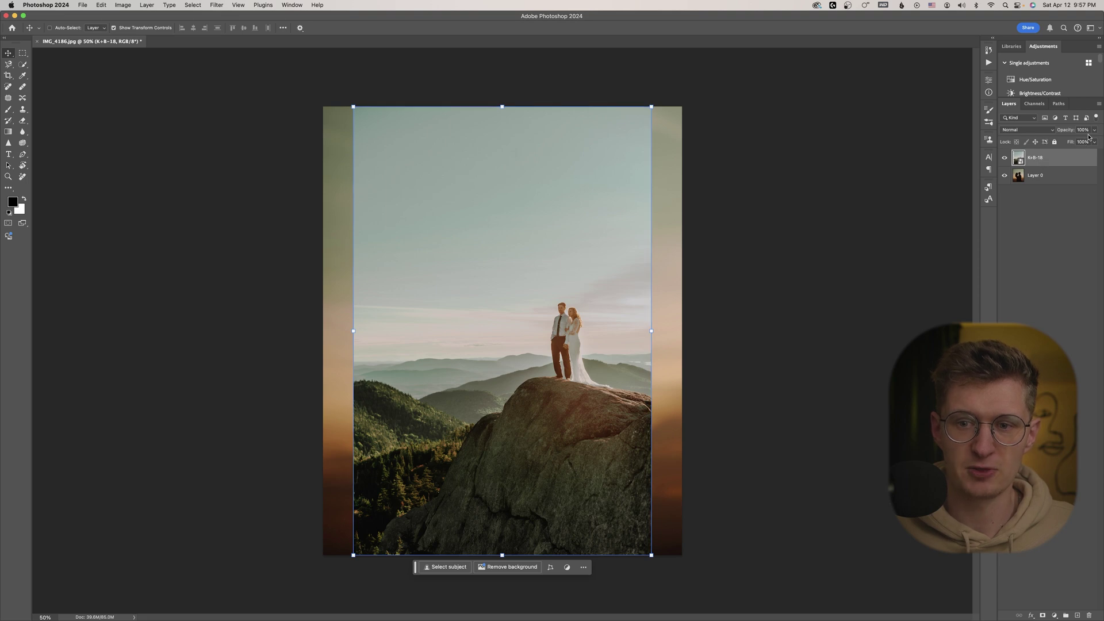
Set K+B-18's fill to 50% and move it down over the silhouettes.
click(1095, 142)
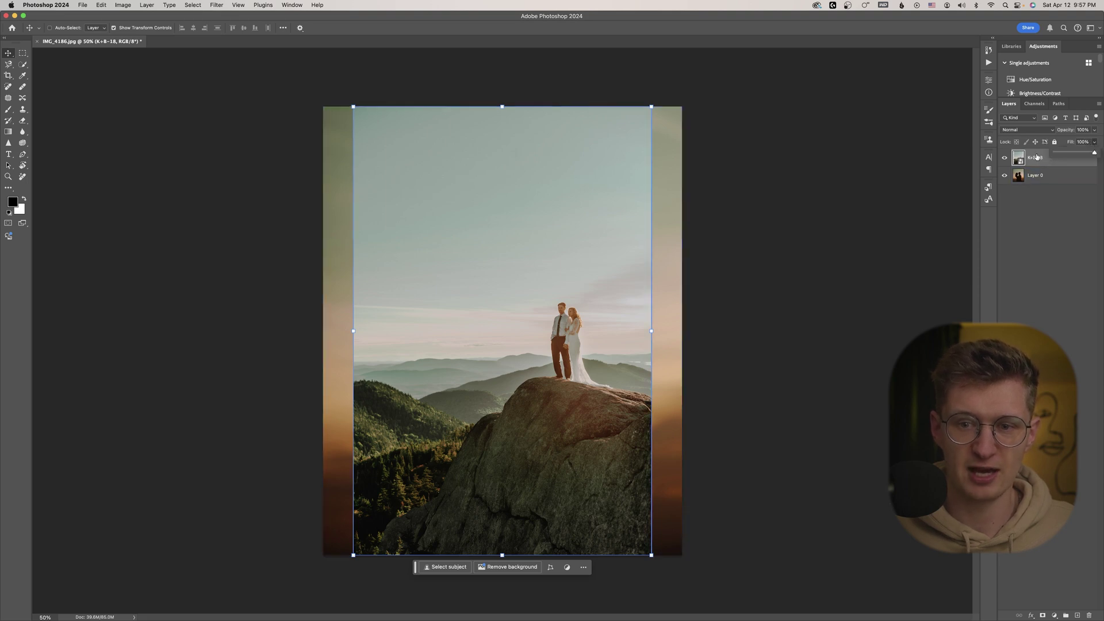
click(1075, 153)
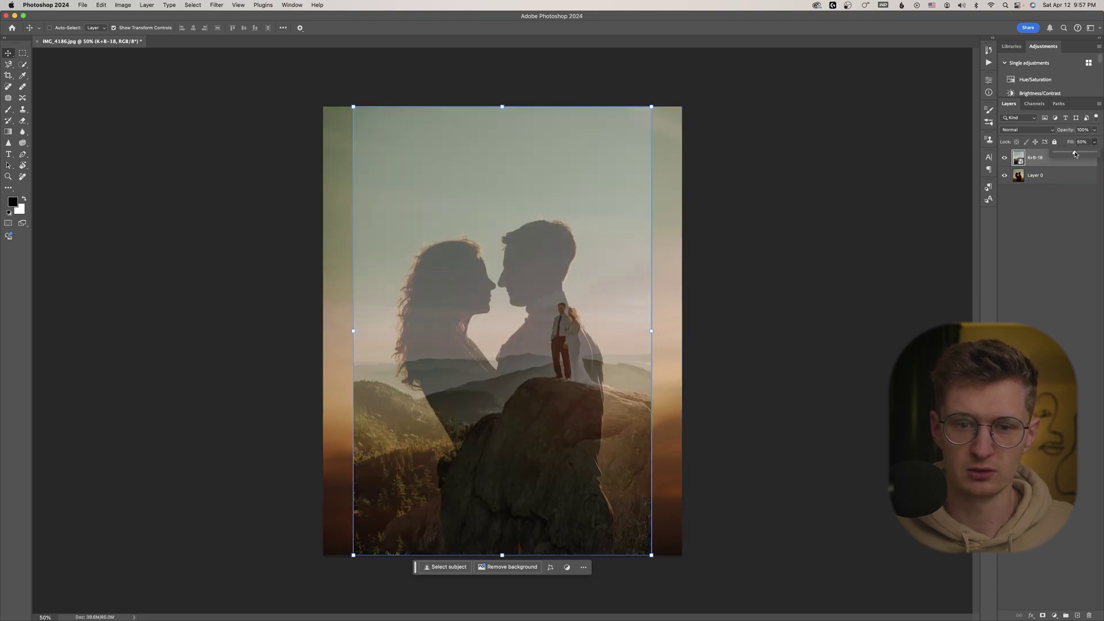
click(916, 219)
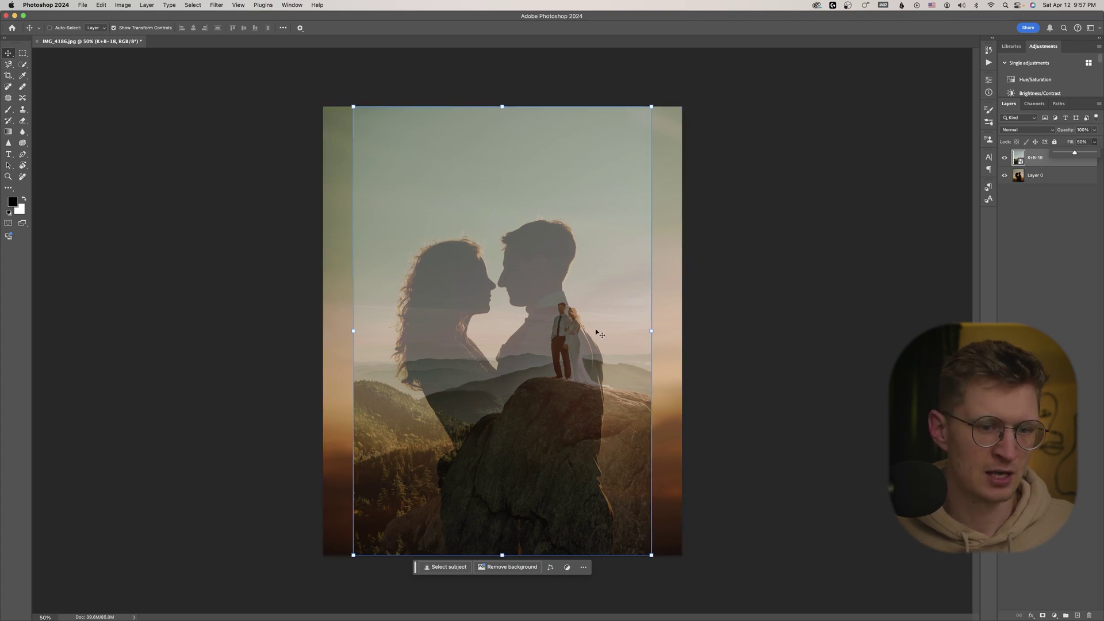
drag(566, 333, 550, 372)
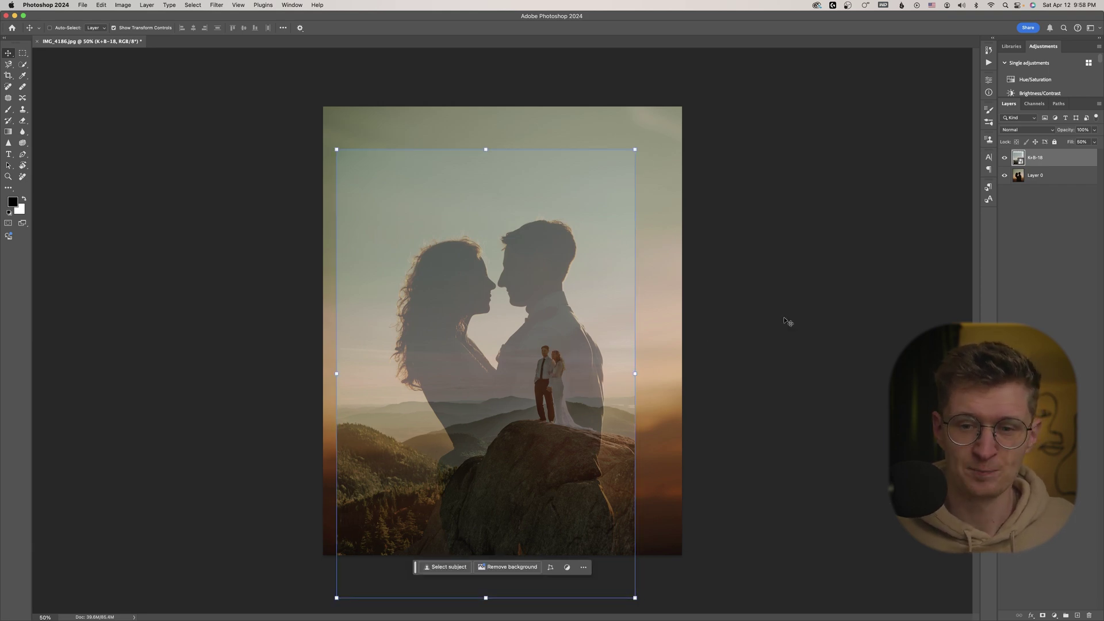
key(alt+bracketleft)
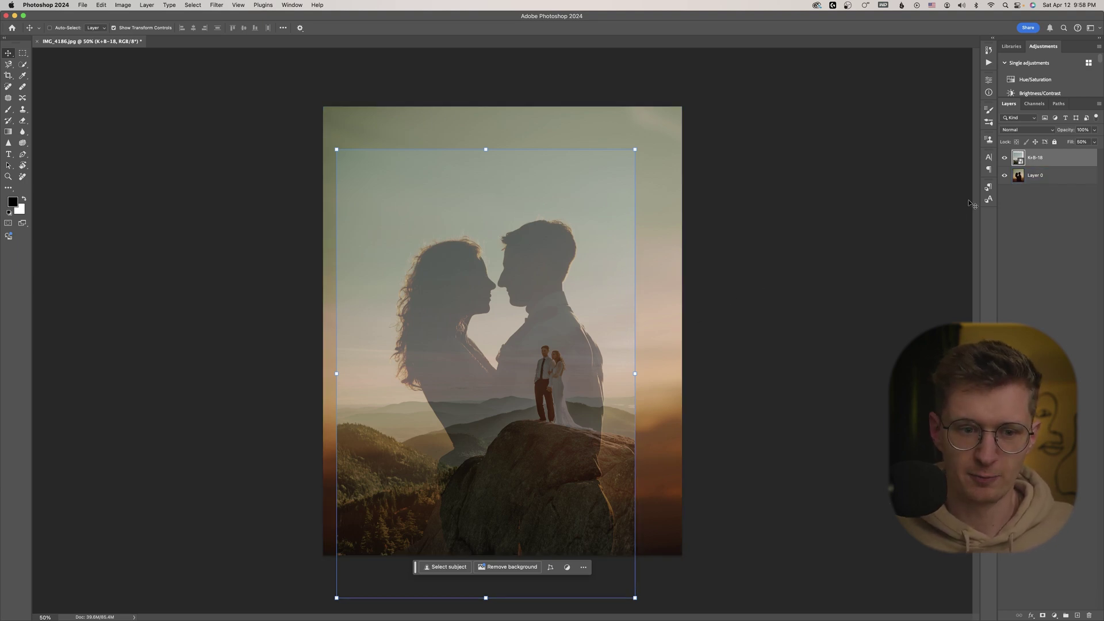
Restore K+B-18 fill to 100%, marquee-select the mountain photo, and invert the selection.
click(1094, 142)
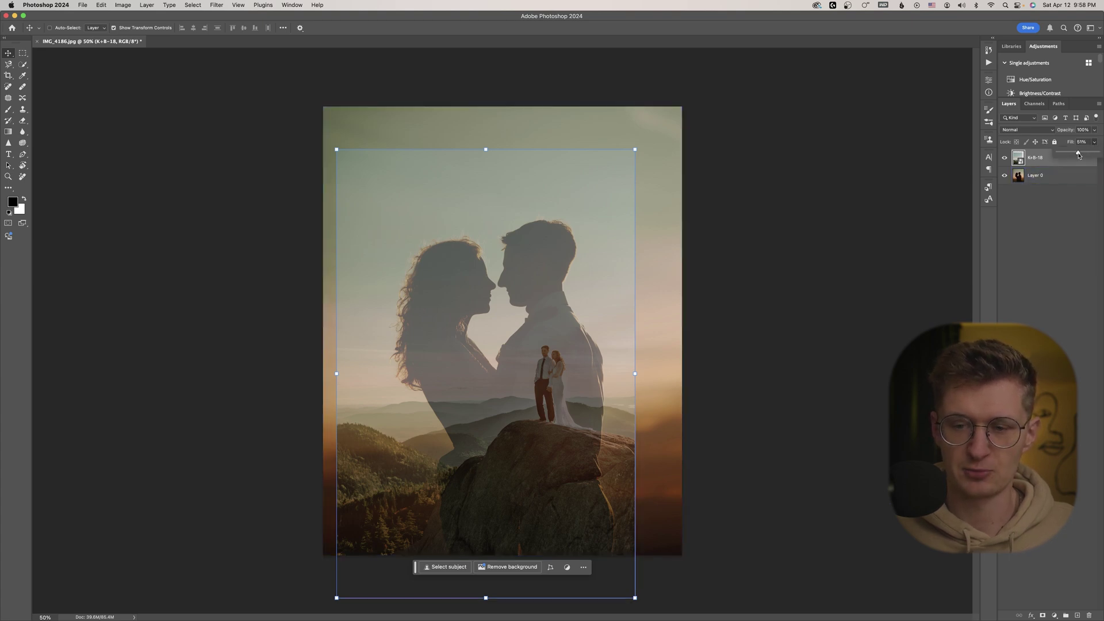
drag(1079, 154, 1098, 153)
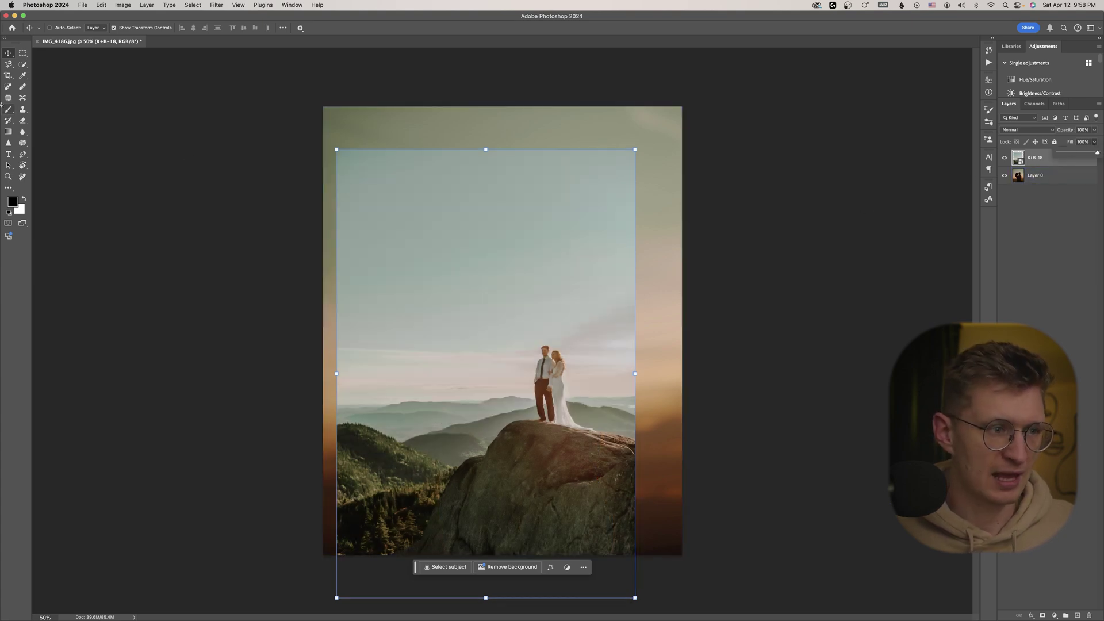
click(23, 56)
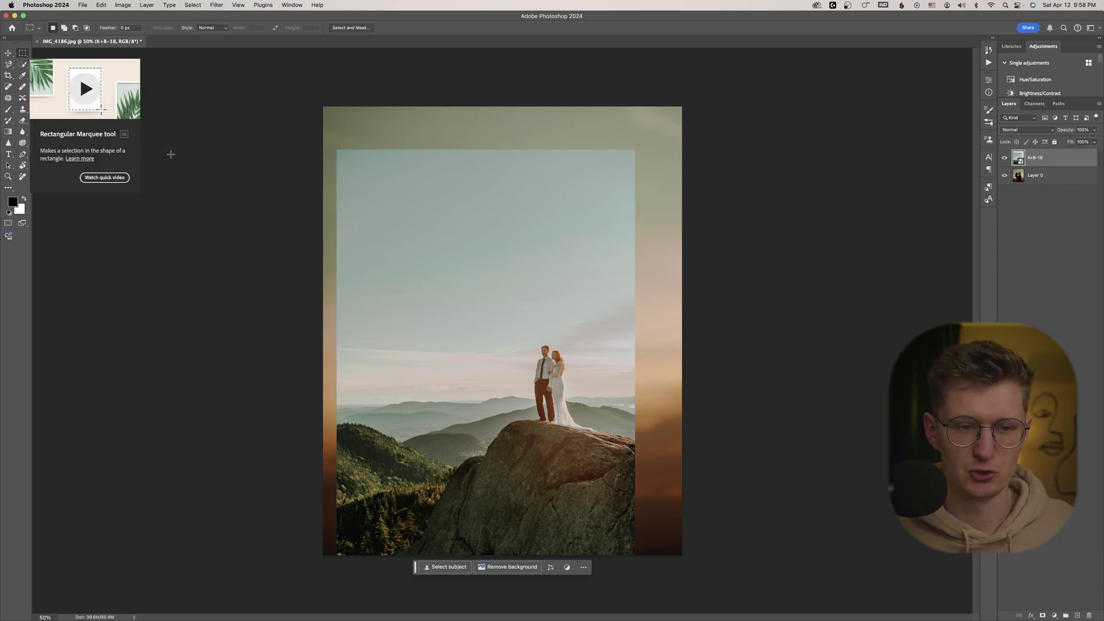
drag(340, 153, 631, 550)
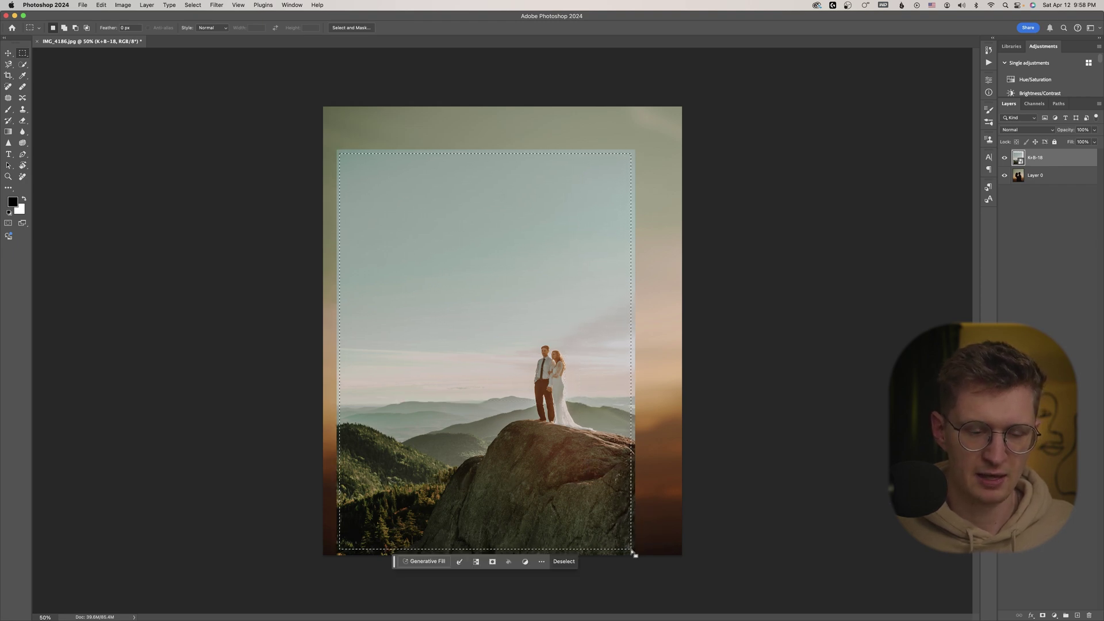
click(203, 3)
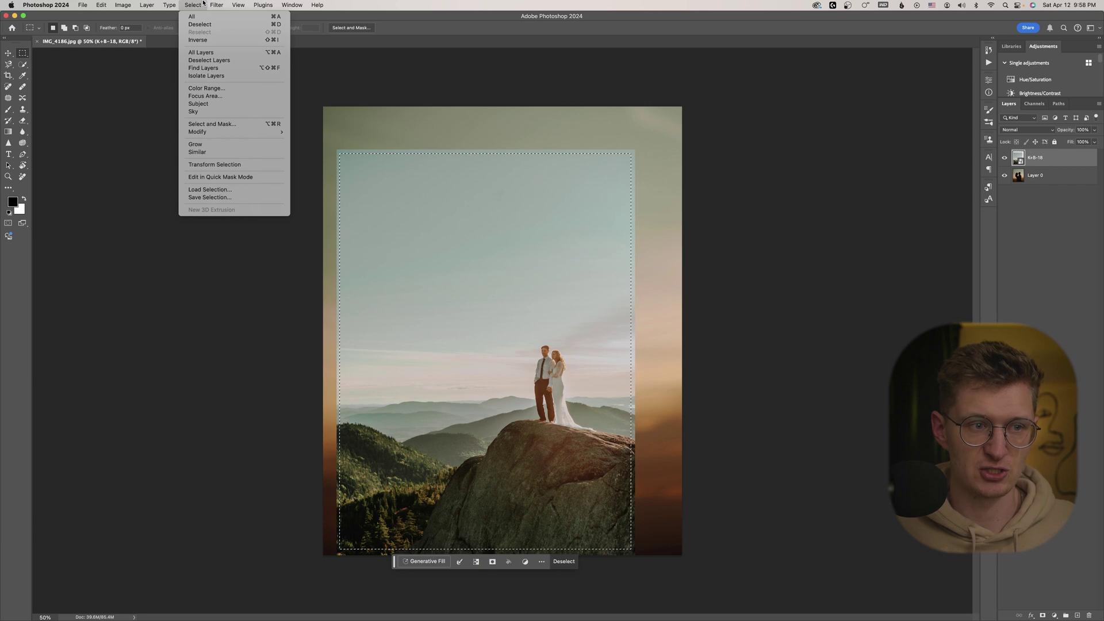
click(197, 40)
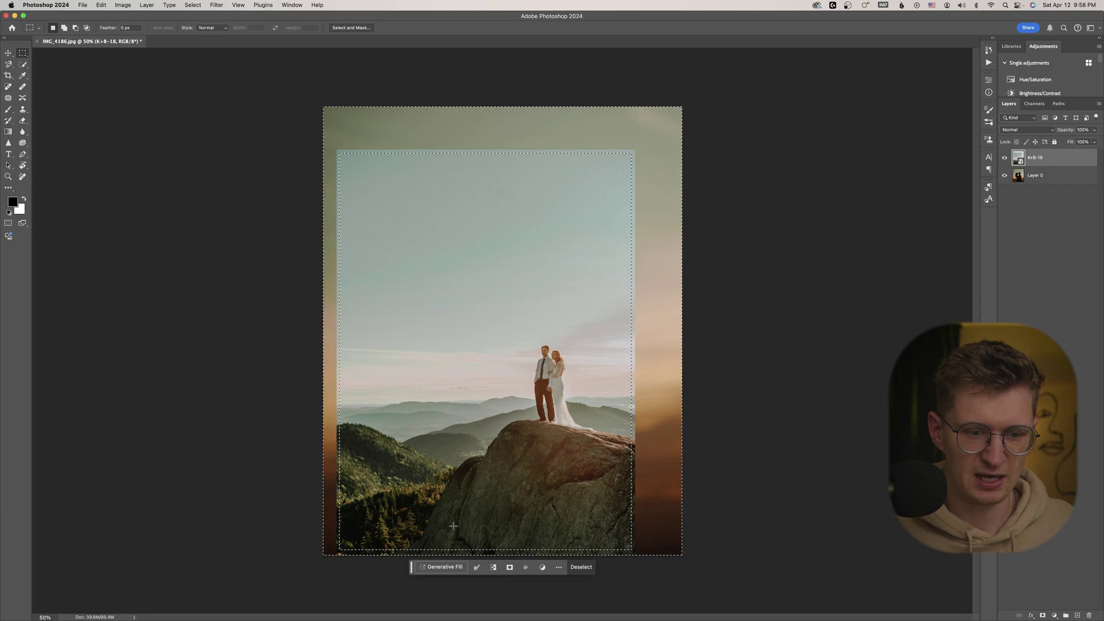
Generative Fill the border, compare the three variations, and keep variation 2/3.
click(440, 567)
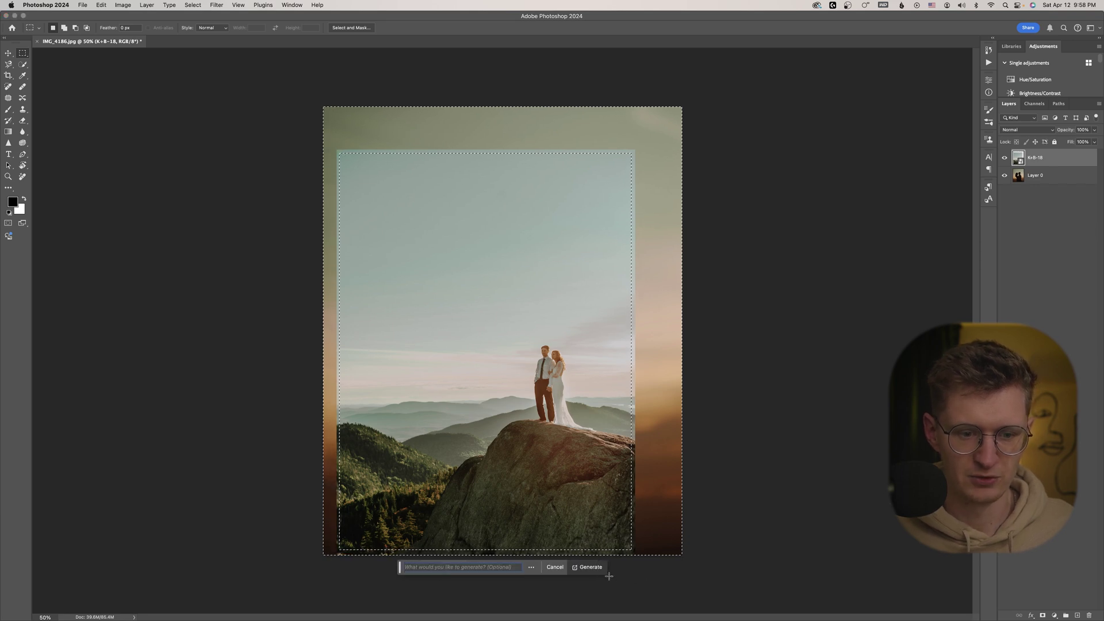
click(589, 567)
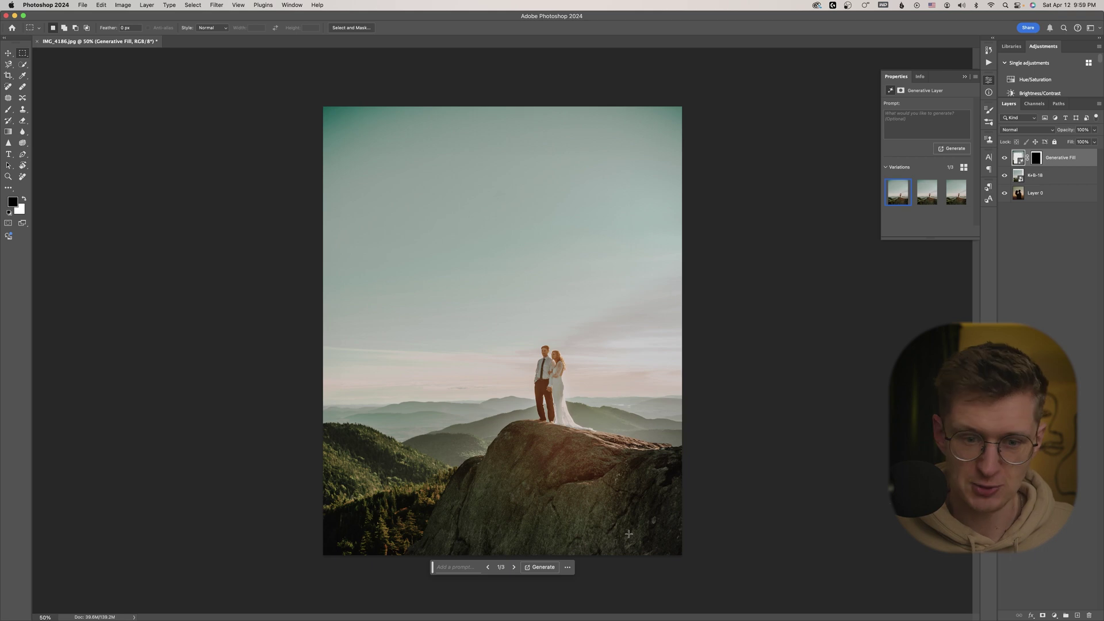
click(514, 567)
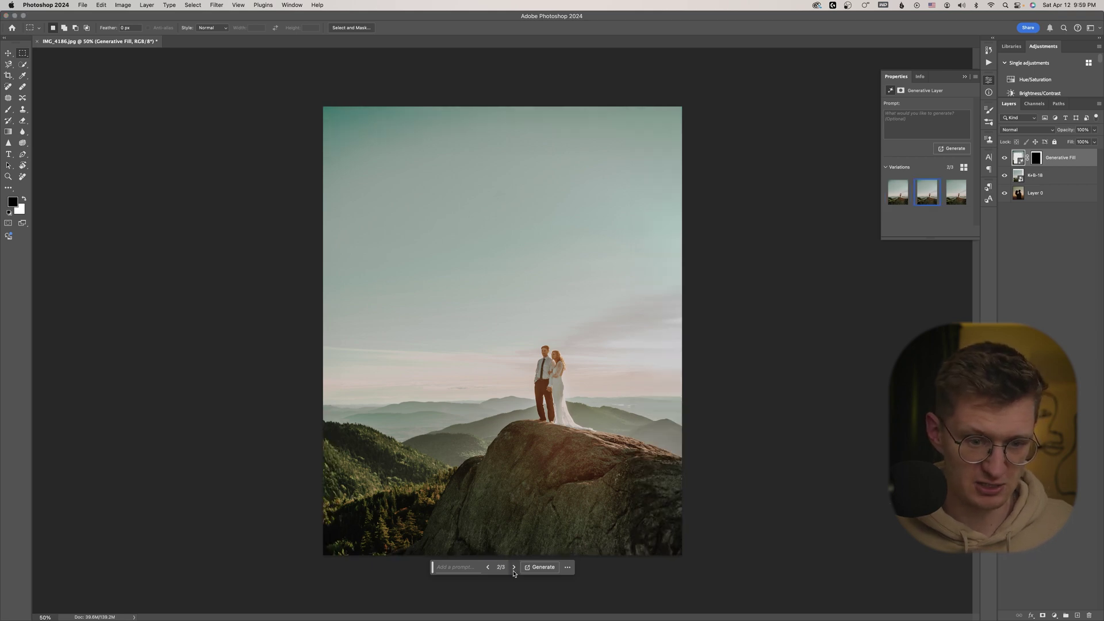
click(514, 568)
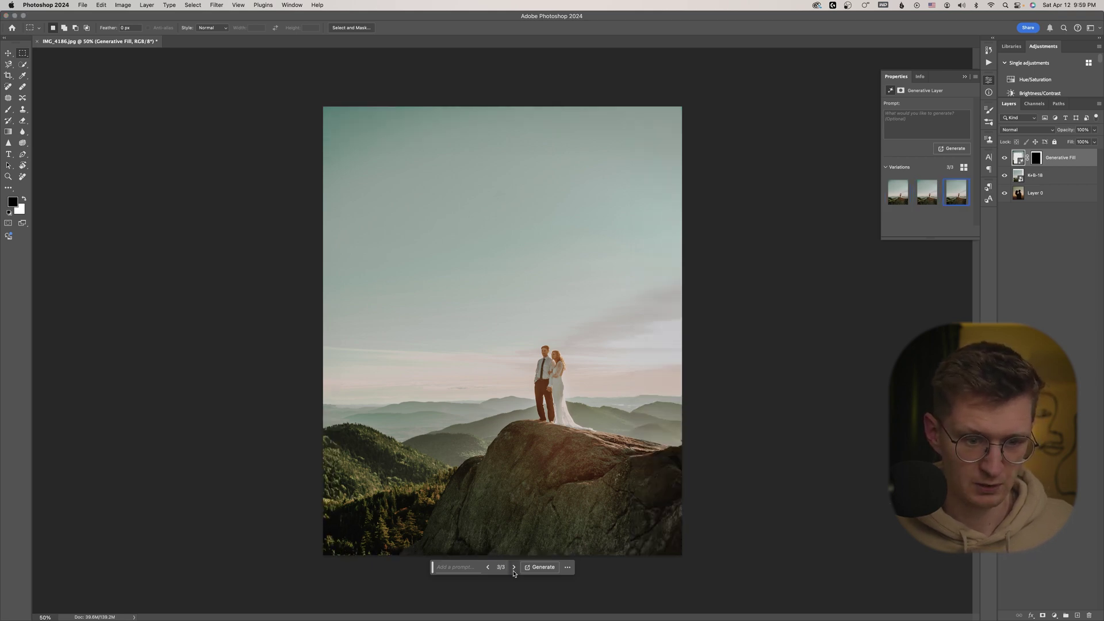
click(515, 568)
click(514, 567)
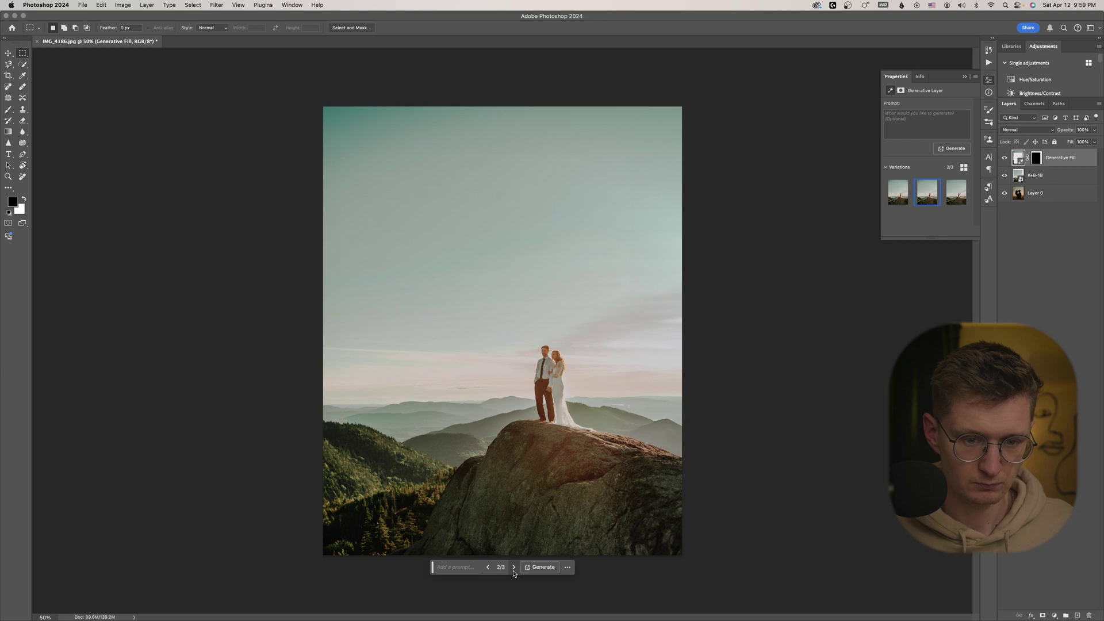
click(514, 569)
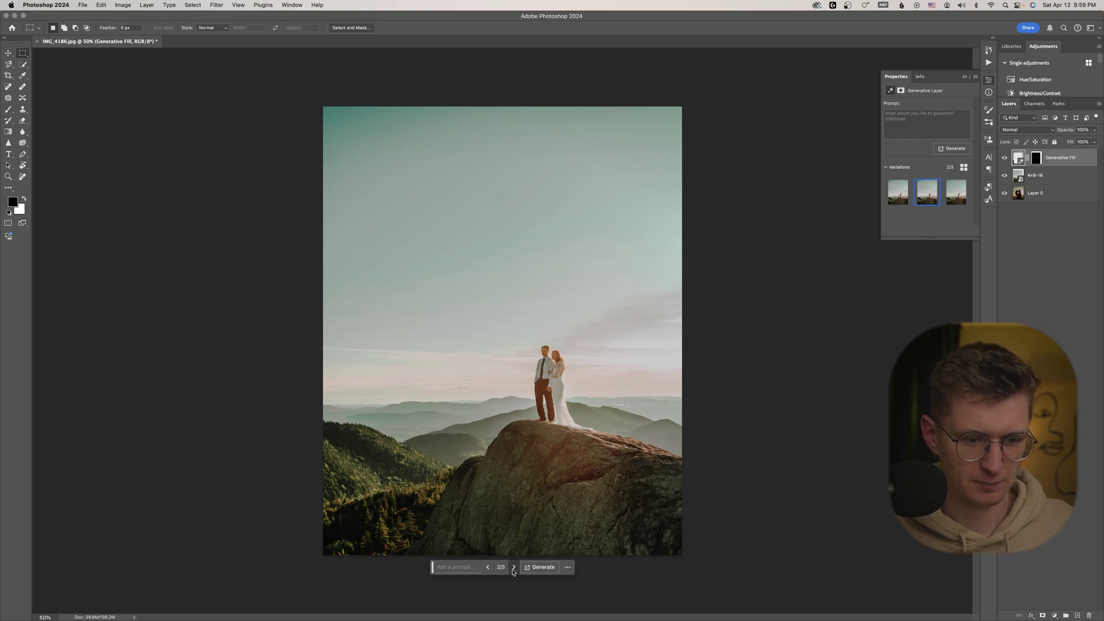
click(514, 569)
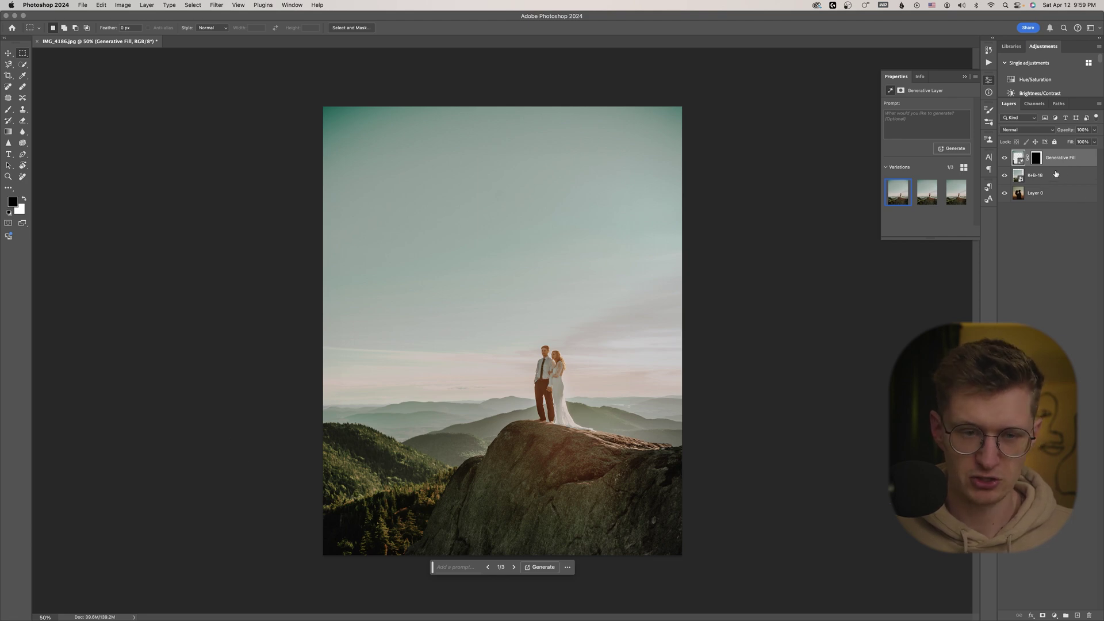
click(514, 567)
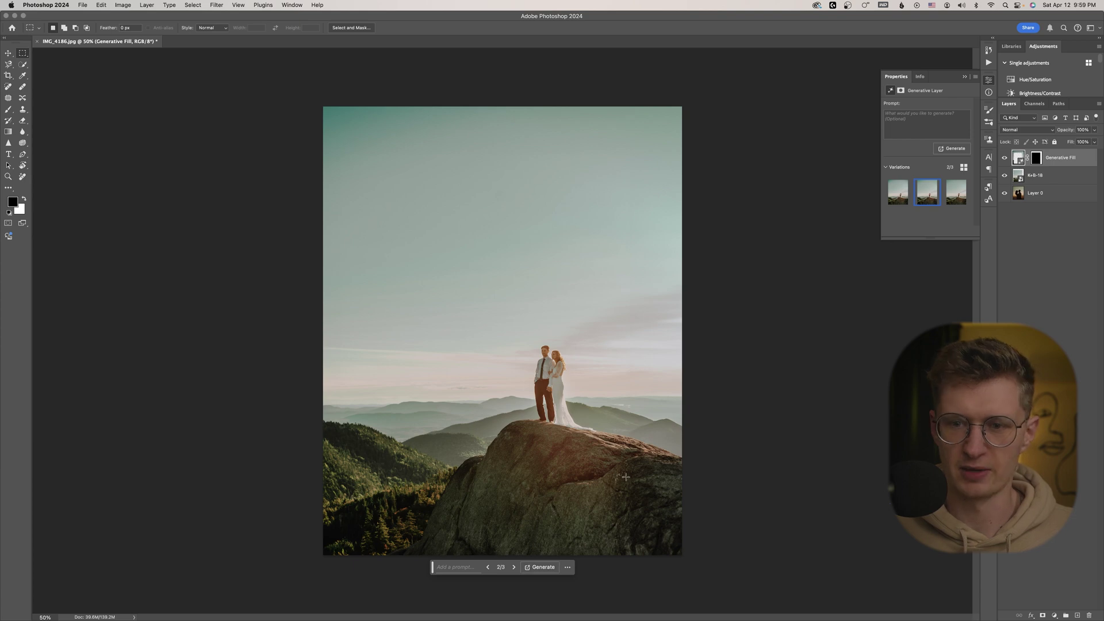
Merge K+B-18 with the Generative Fill layer and move it below Layer 0.
right_click(1041, 175)
click(1057, 163)
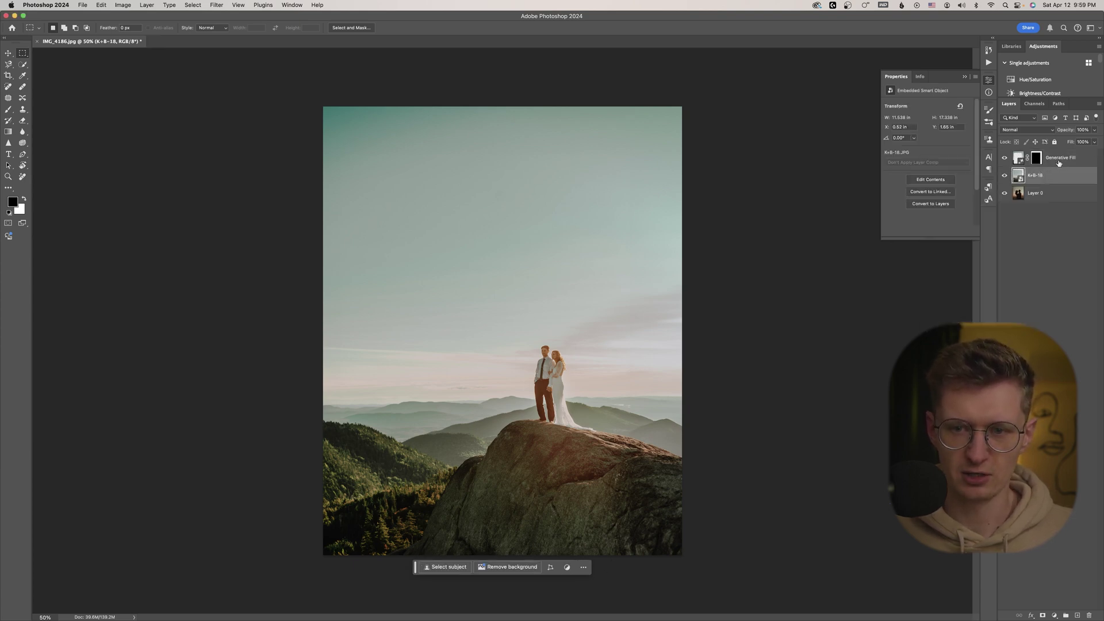
click(1057, 162)
click(1054, 175)
right_click(1054, 174)
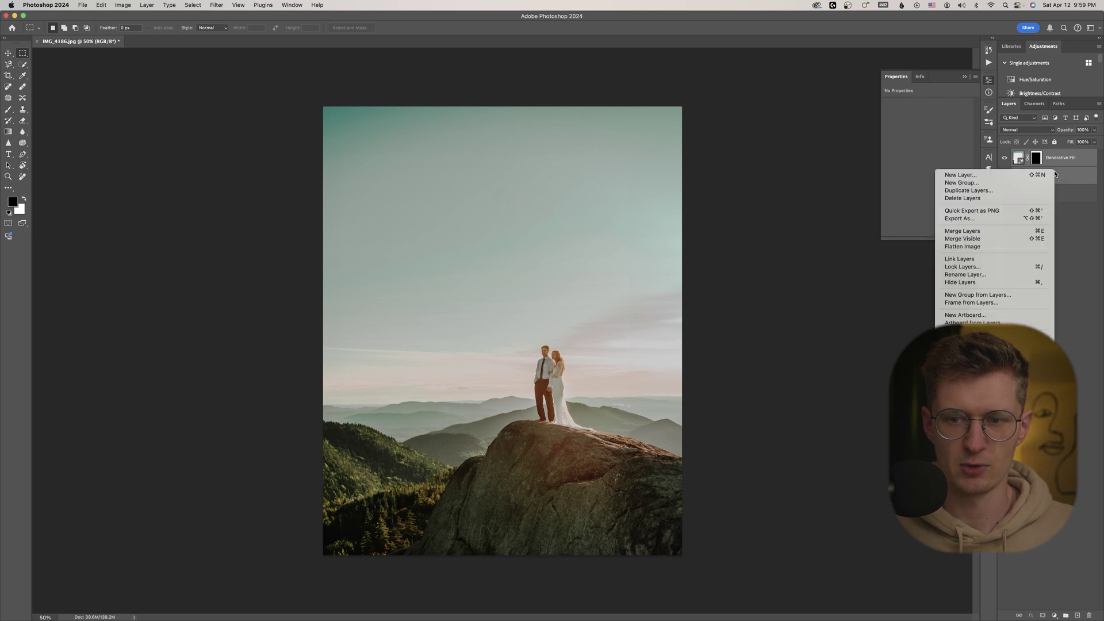
click(1004, 231)
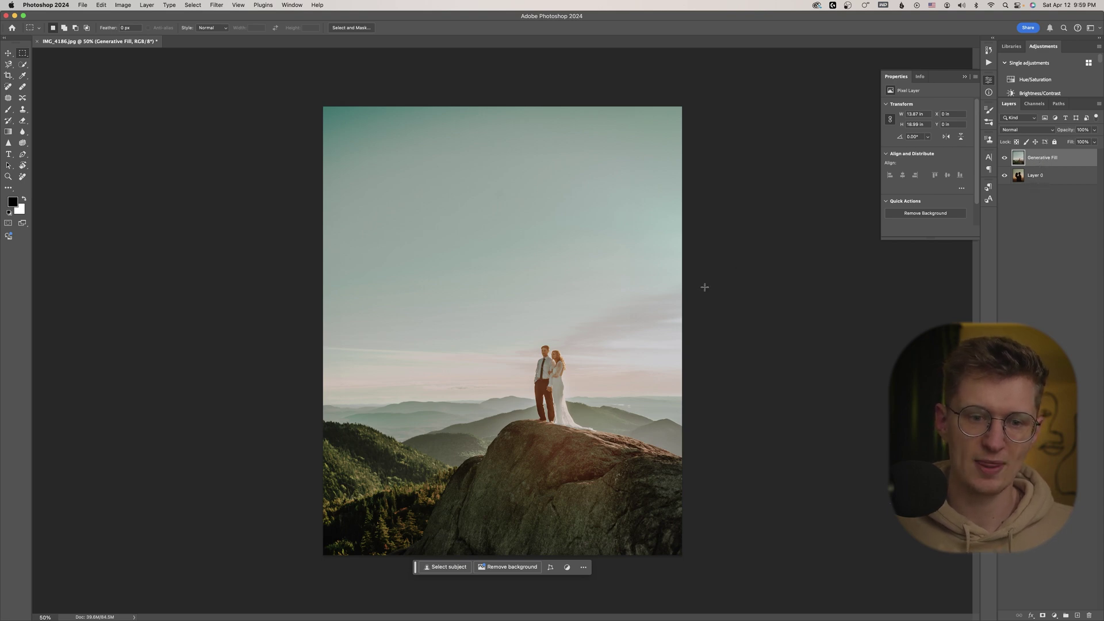
drag(1033, 163, 1033, 185)
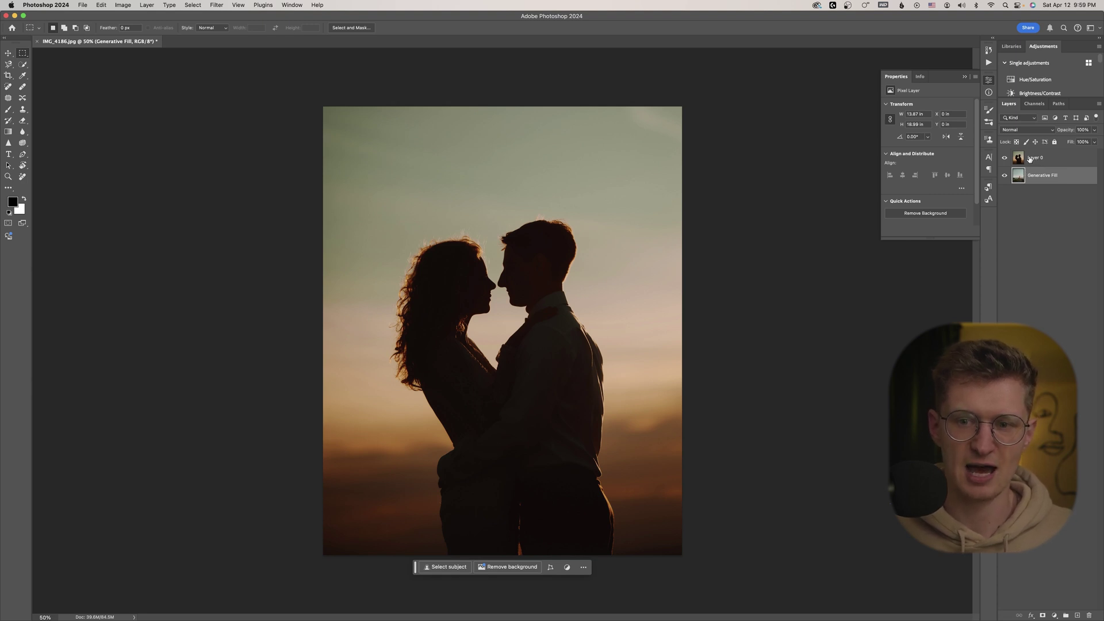
Set Layer 0's blend mode to Screen.
click(1056, 160)
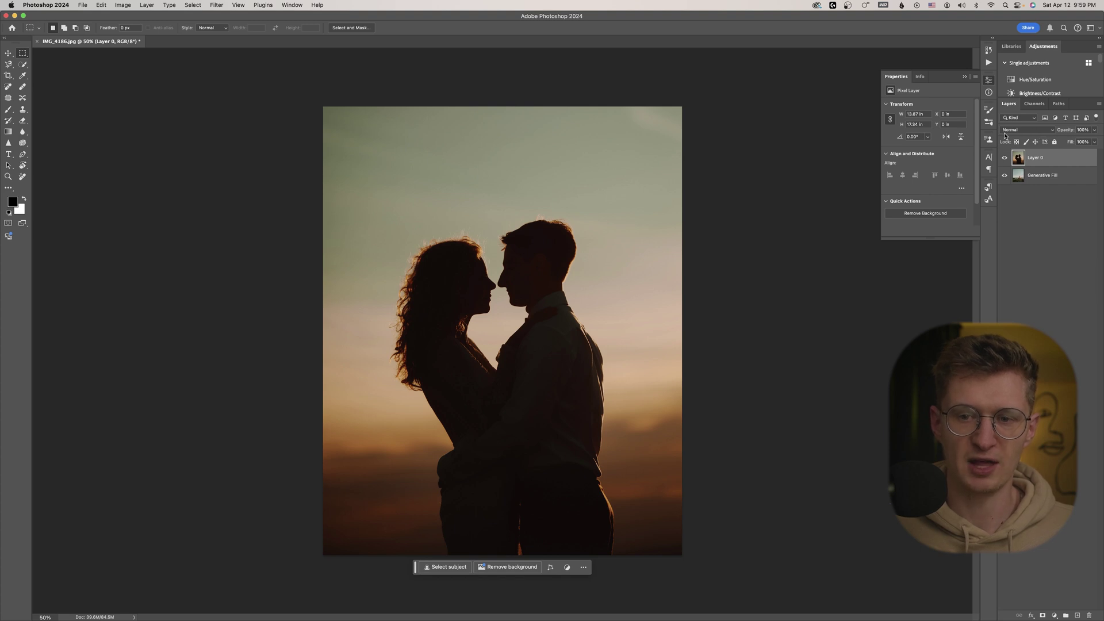
click(1048, 132)
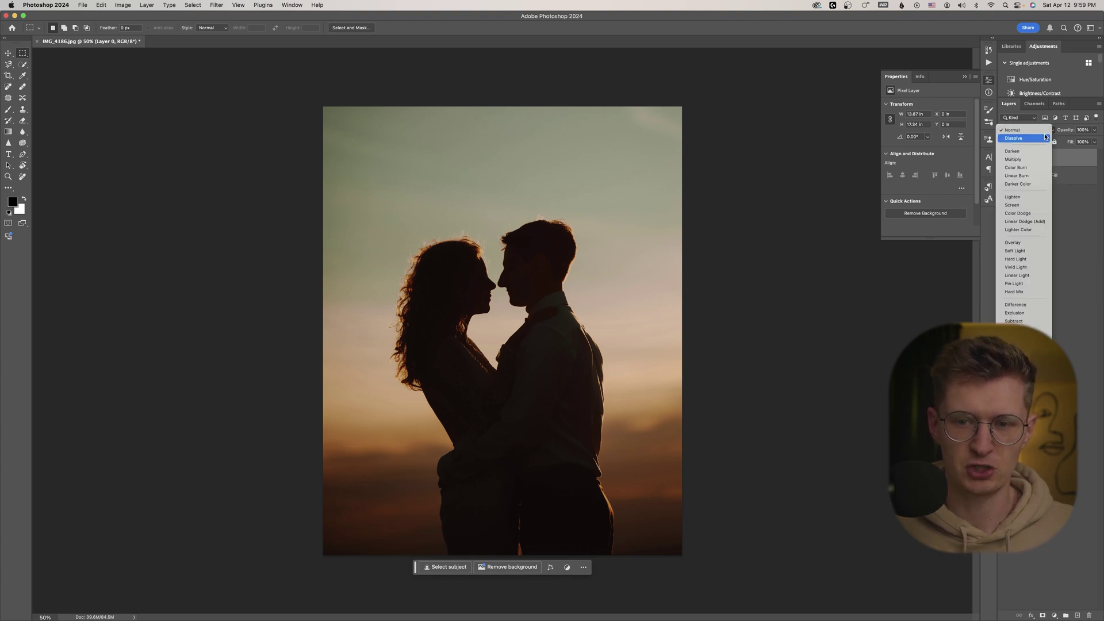
click(1026, 207)
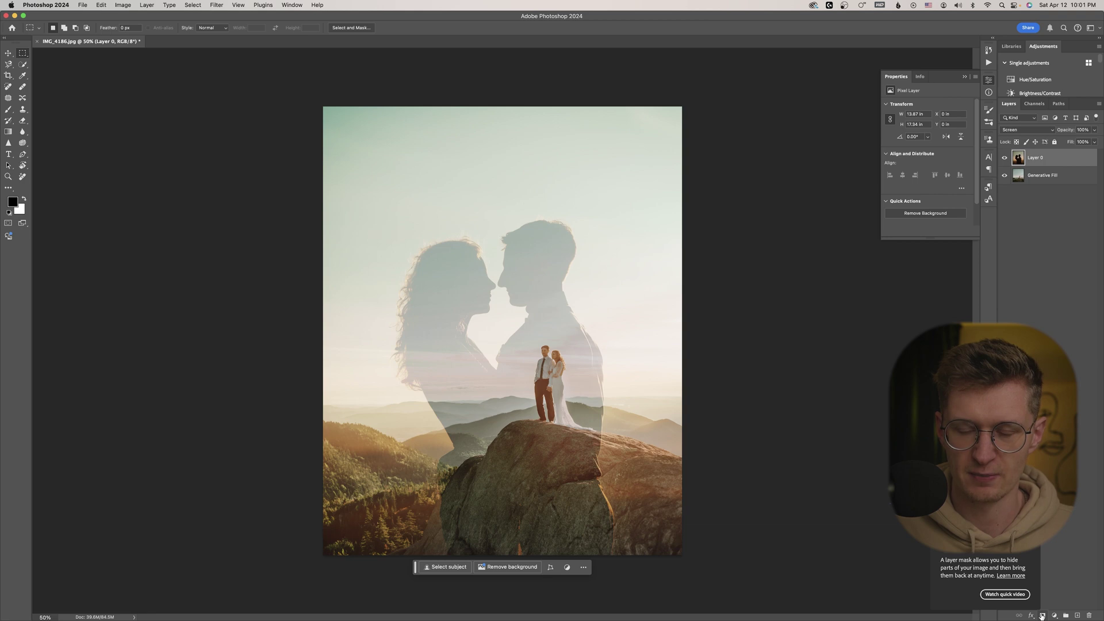
Add layer masks to Layer 0 and the Generative Fill layer, then reselect Layer 0.
click(1042, 615)
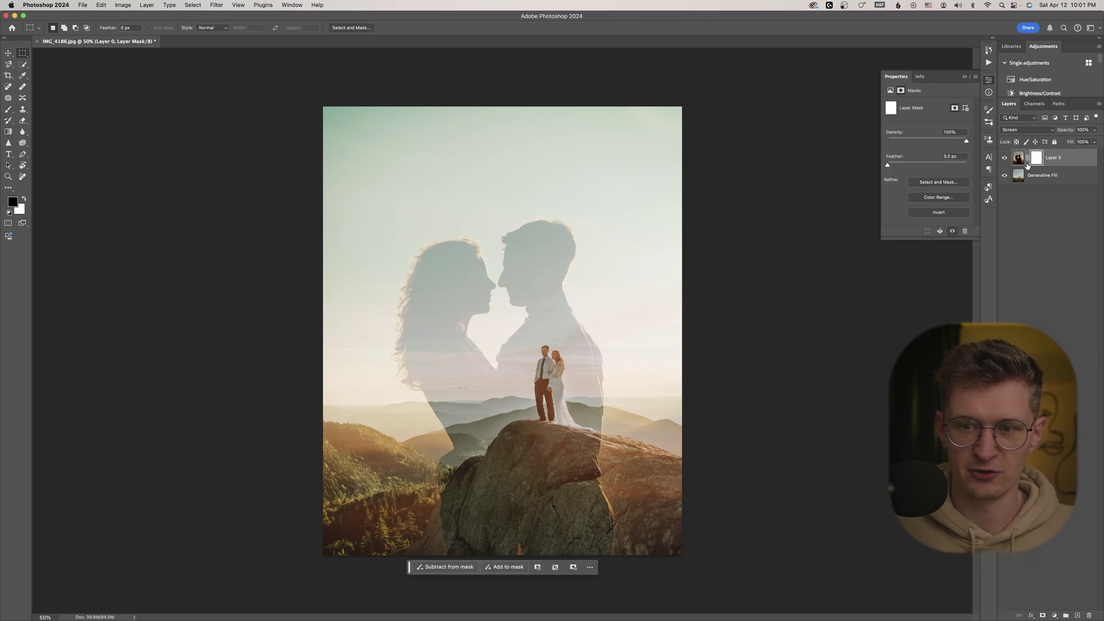
click(1042, 174)
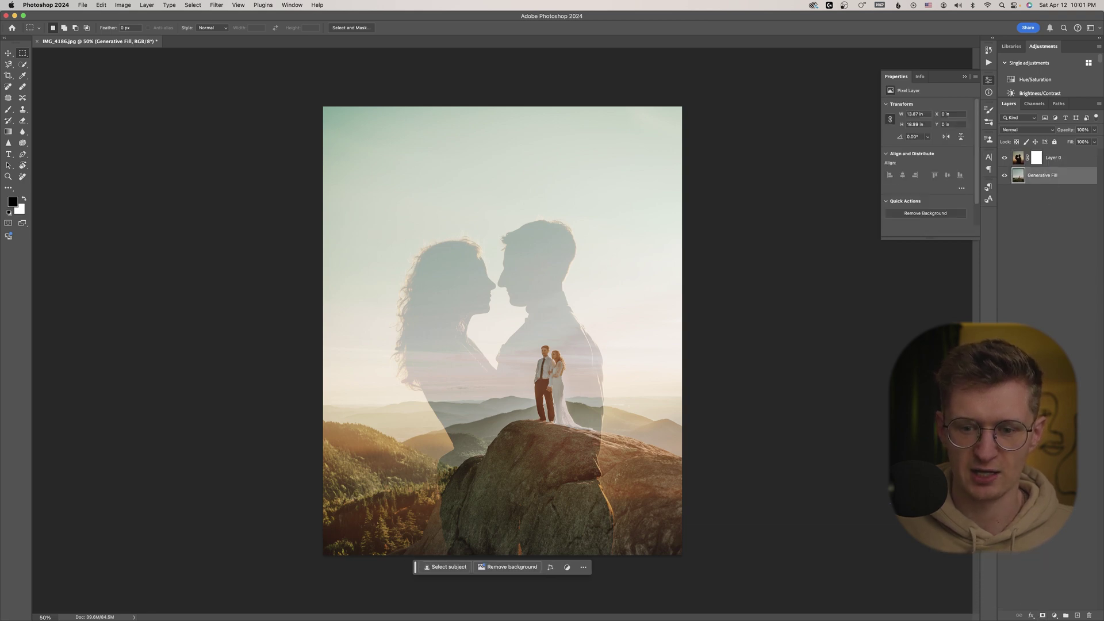
click(1040, 616)
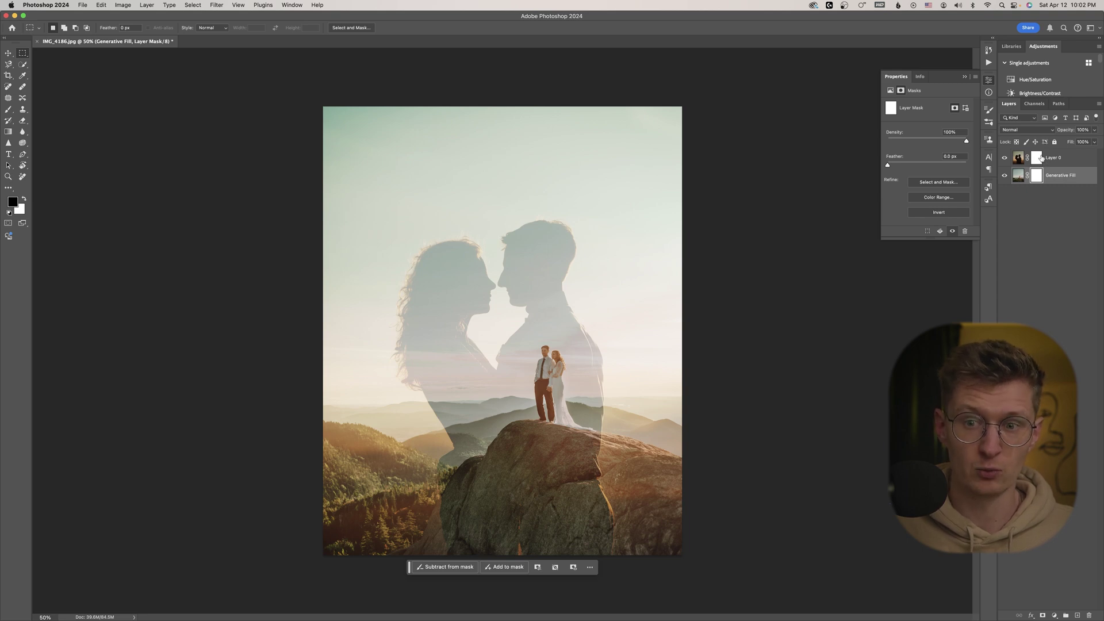
click(1052, 160)
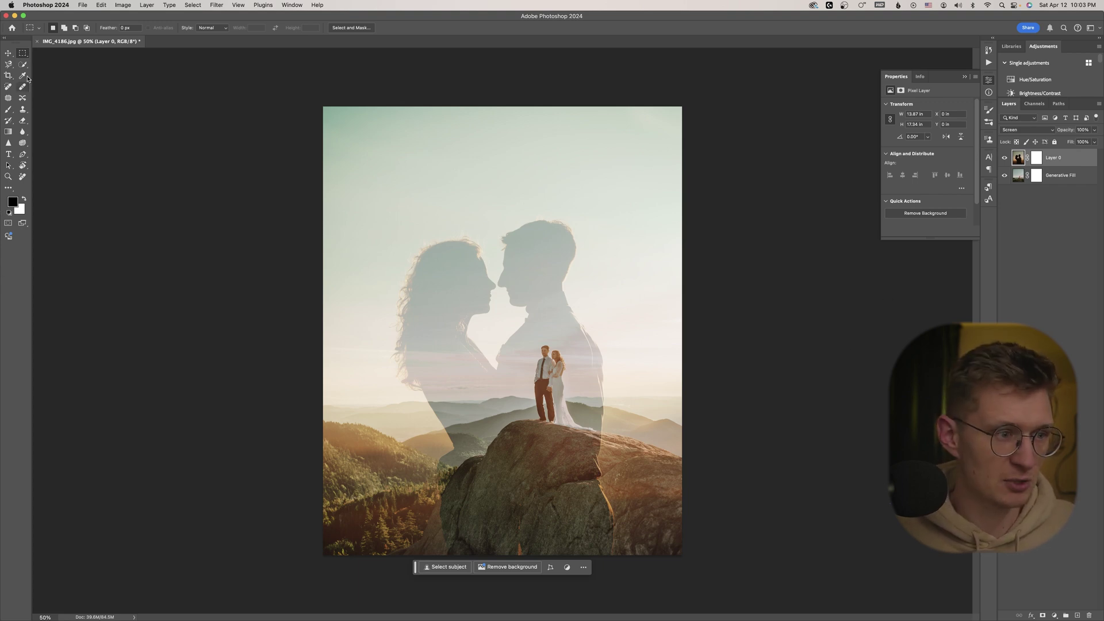
Pick the Brush tool and open its size and hardness settings for a 2120 px, 8% soft brush.
click(9, 110)
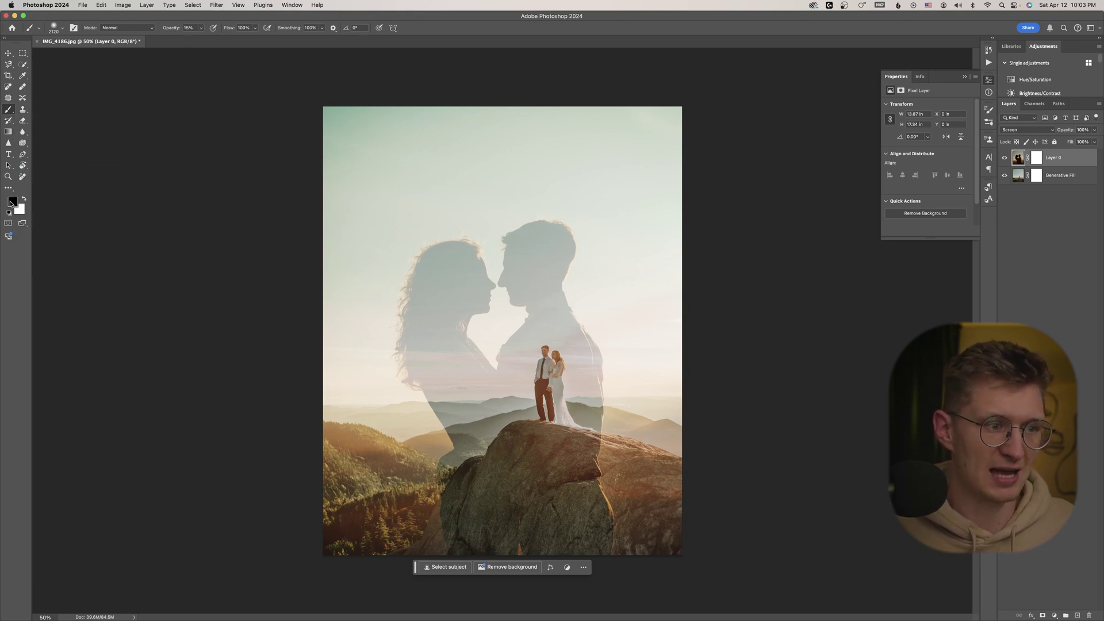
click(62, 27)
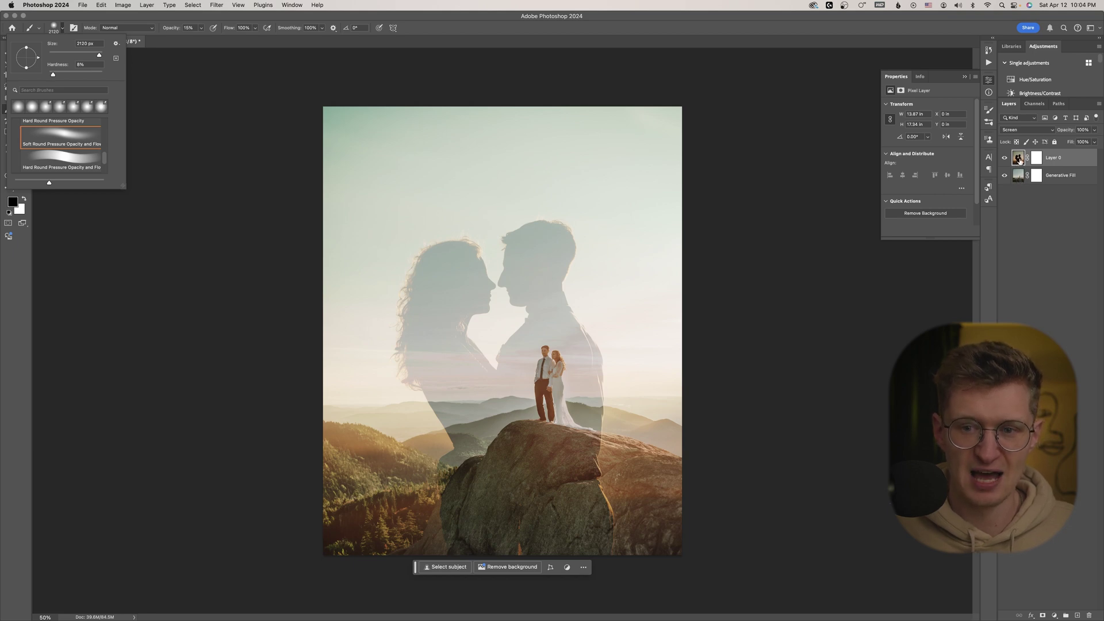
On the mask, set brush opacity to 31% and darken the hazy lower-left landscape.
click(1041, 177)
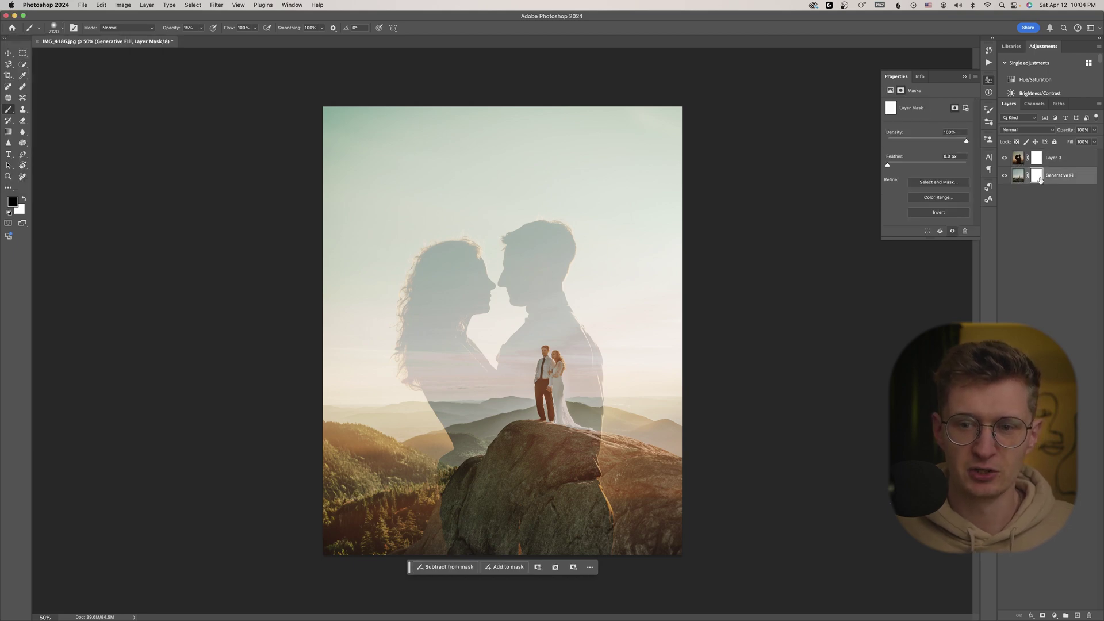
click(1019, 177)
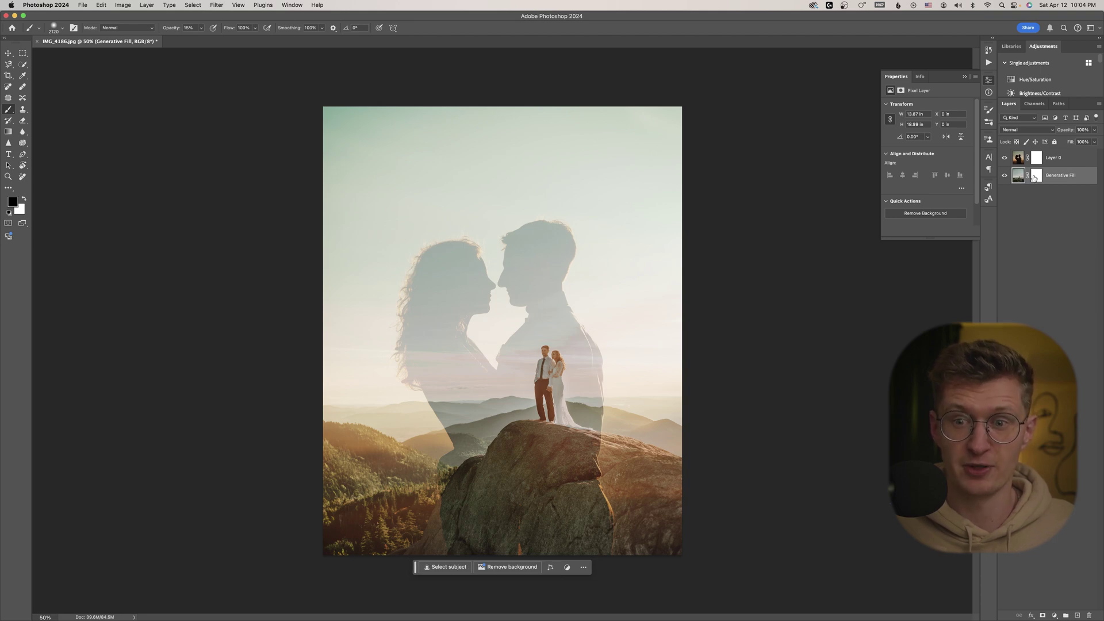
click(1036, 175)
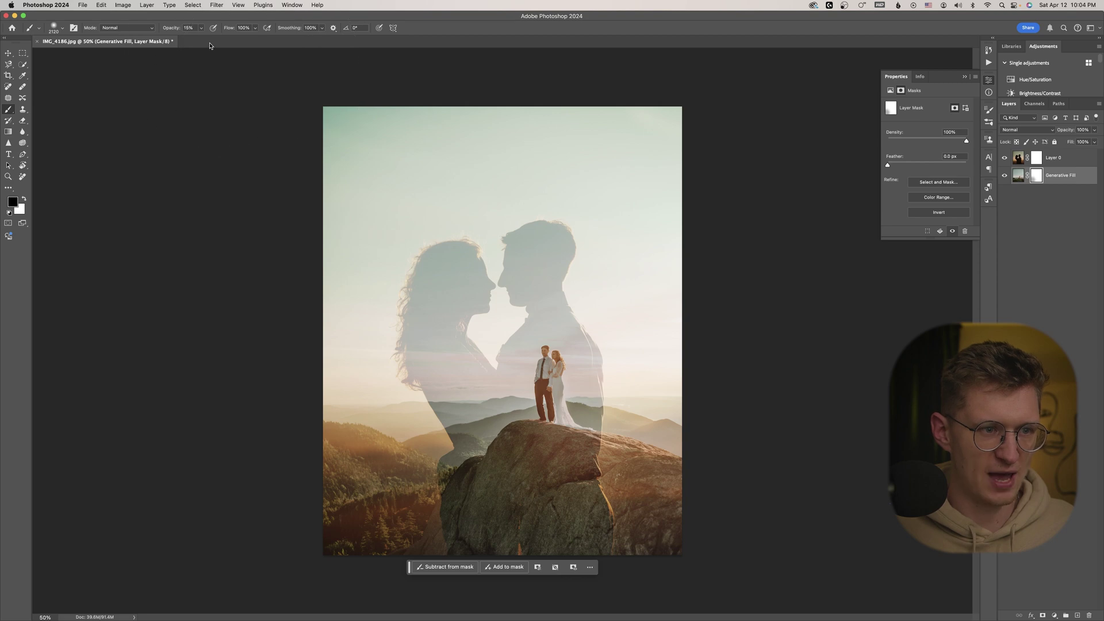
drag(201, 31, 208, 41)
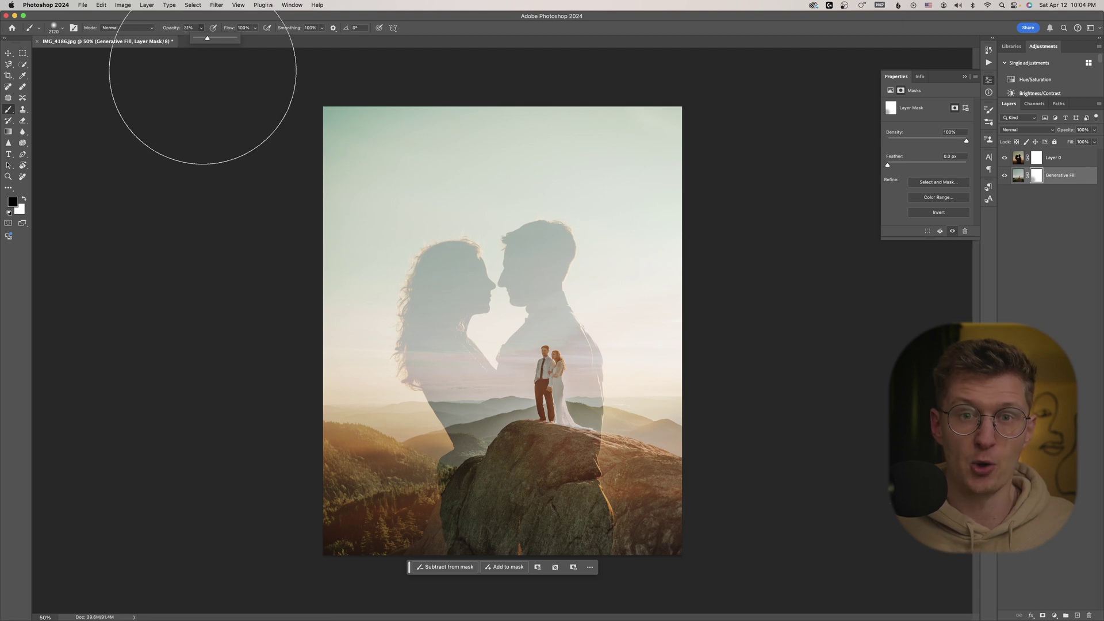
click(333, 480)
mouse_move(330, 473)
mouse_down()
mouse_move(352, 505)
mouse_move(347, 480)
mouse_move(357, 483)
mouse_move(363, 520)
mouse_move(358, 488)
mouse_move(406, 517)
mouse_move(352, 464)
mouse_move(496, 491)
mouse_up()
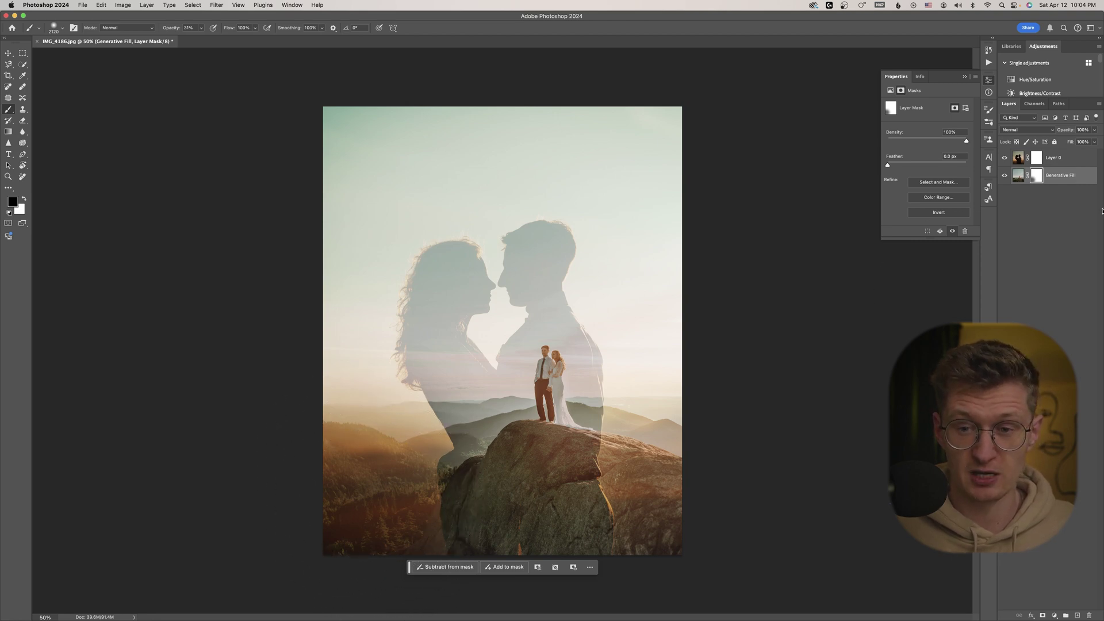
Darken the area beside the woman's silhouette, the rock's right edge, and the right-side sky.
click(1020, 157)
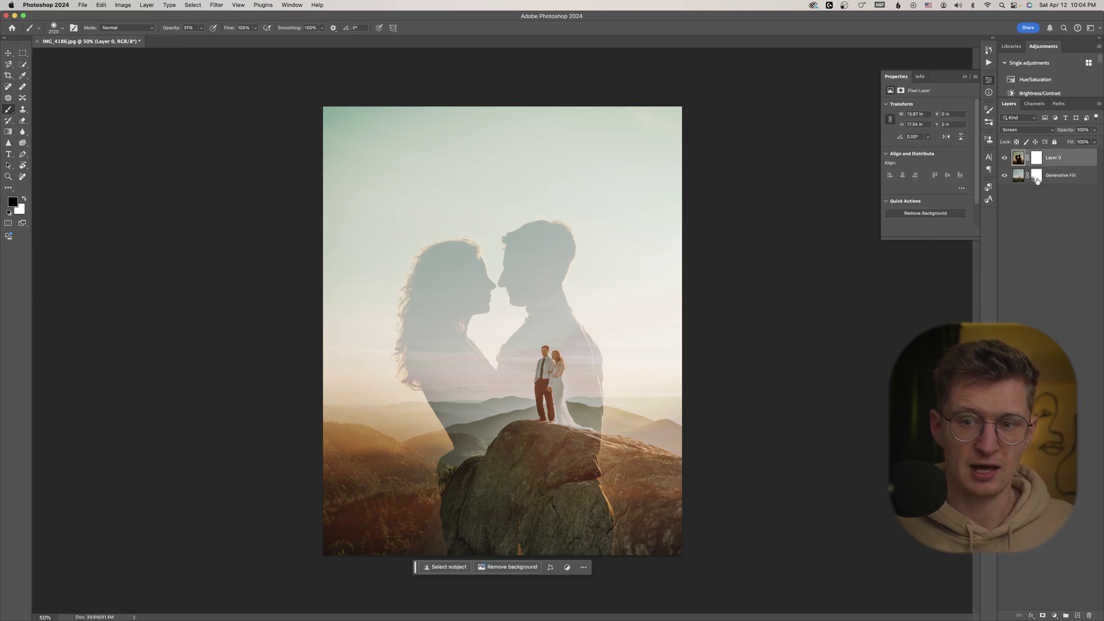
click(1036, 177)
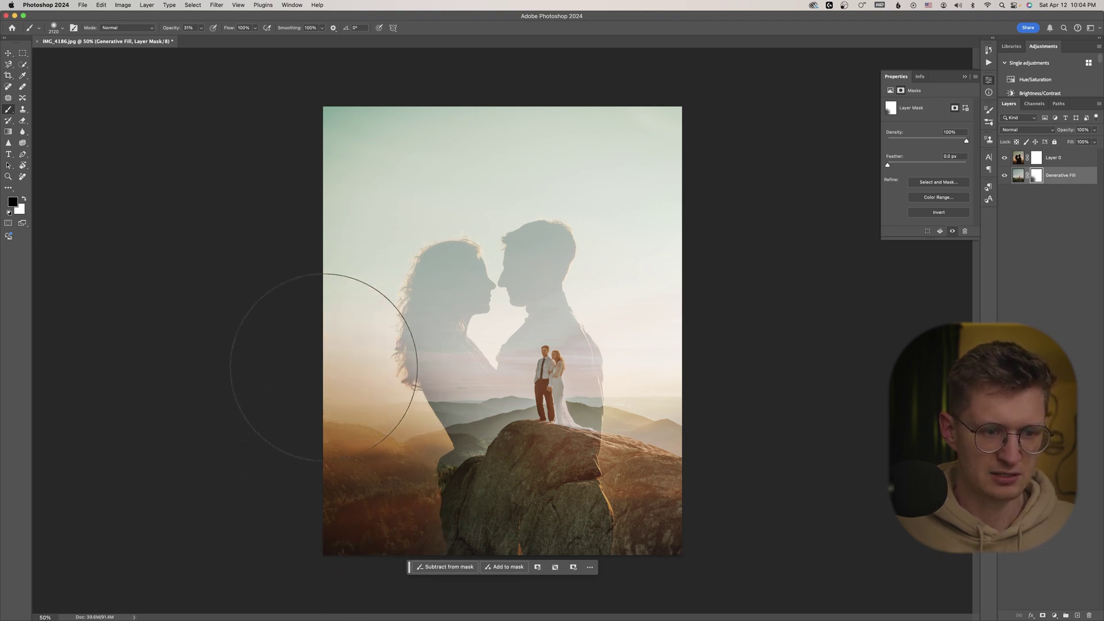
click(422, 282)
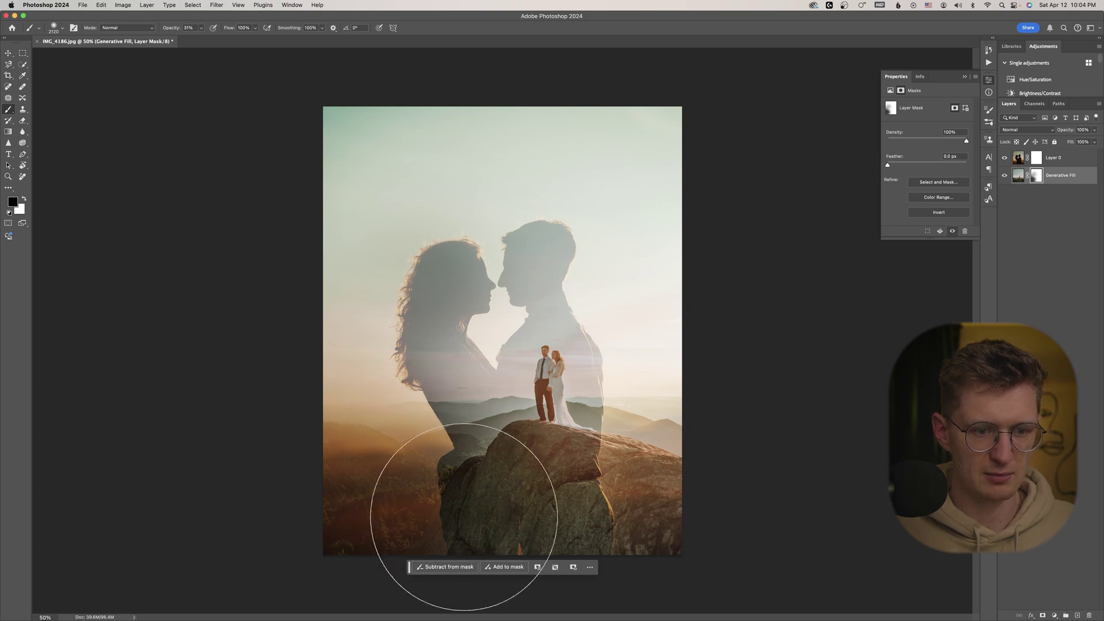
mouse_move(688, 522)
mouse_down()
mouse_move(694, 463)
mouse_move(717, 545)
mouse_up()
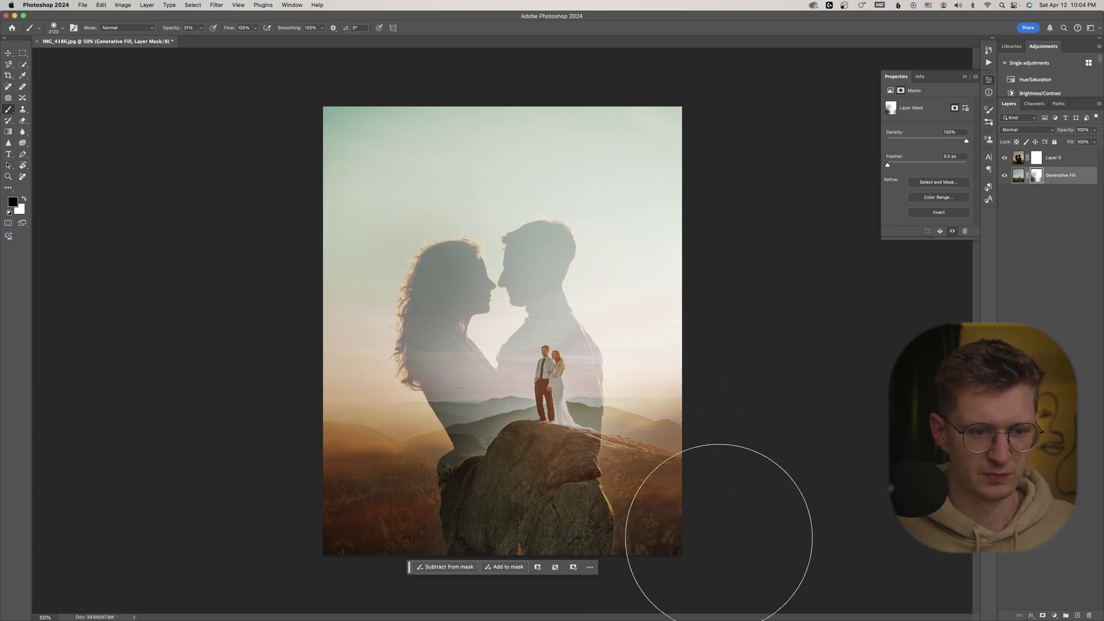
mouse_move(697, 345)
mouse_down()
mouse_move(675, 215)
mouse_move(657, 184)
mouse_move(266, 168)
mouse_move(382, 160)
mouse_move(290, 197)
mouse_move(832, 179)
mouse_move(666, 229)
mouse_move(680, 247)
mouse_move(684, 239)
mouse_move(487, 247)
mouse_move(365, 413)
mouse_move(385, 412)
mouse_move(438, 505)
mouse_move(490, 504)
mouse_move(551, 533)
mouse_move(672, 546)
mouse_move(702, 519)
mouse_move(707, 492)
mouse_move(635, 532)
mouse_move(482, 535)
mouse_move(378, 504)
mouse_move(372, 489)
mouse_move(429, 540)
mouse_up()
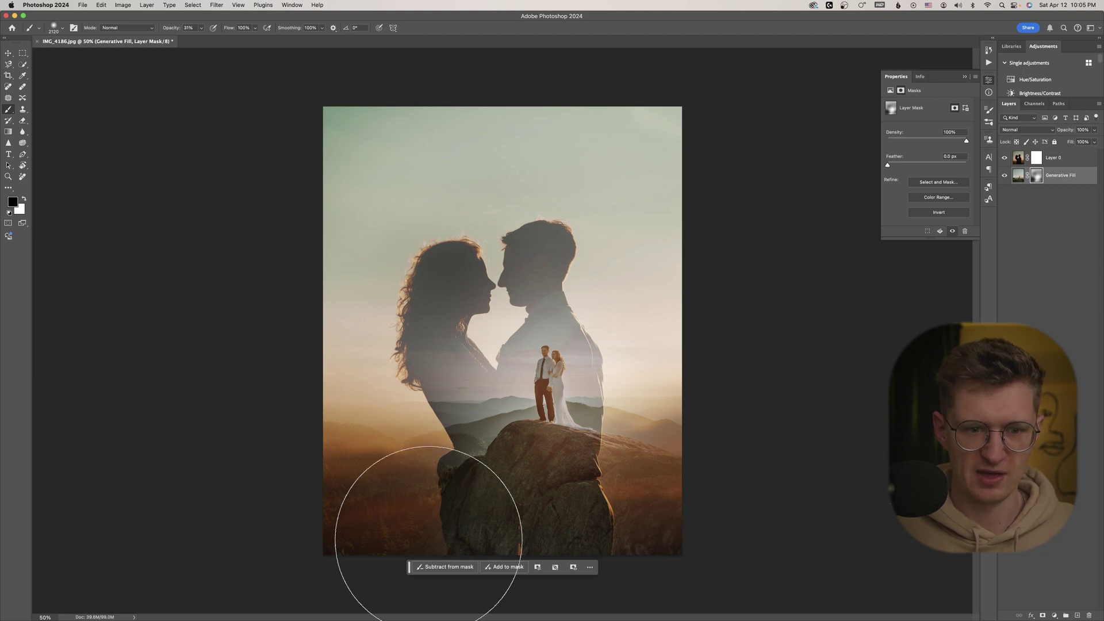
Darken the sky across the top of the image, then switch the paint color to white.
key(XF86MonBrightnessDown)
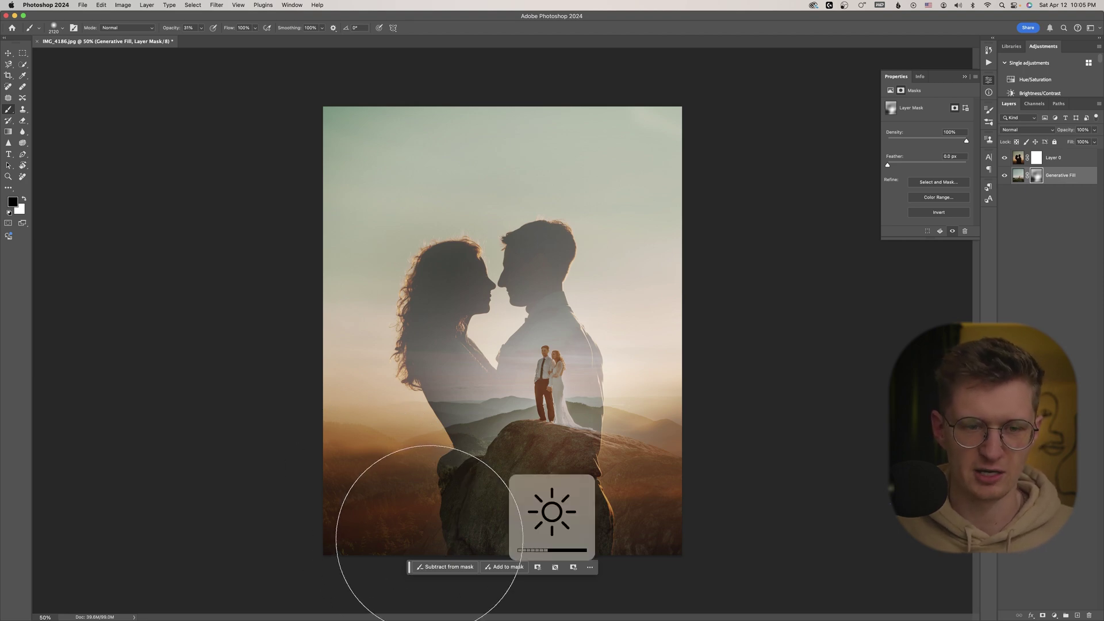
key(XF86MonBrightnessDown)
key(XF86MonBrightnessDown)
key(XF86MonBrightnessDown)
key(XF86MonBrightnessDown)
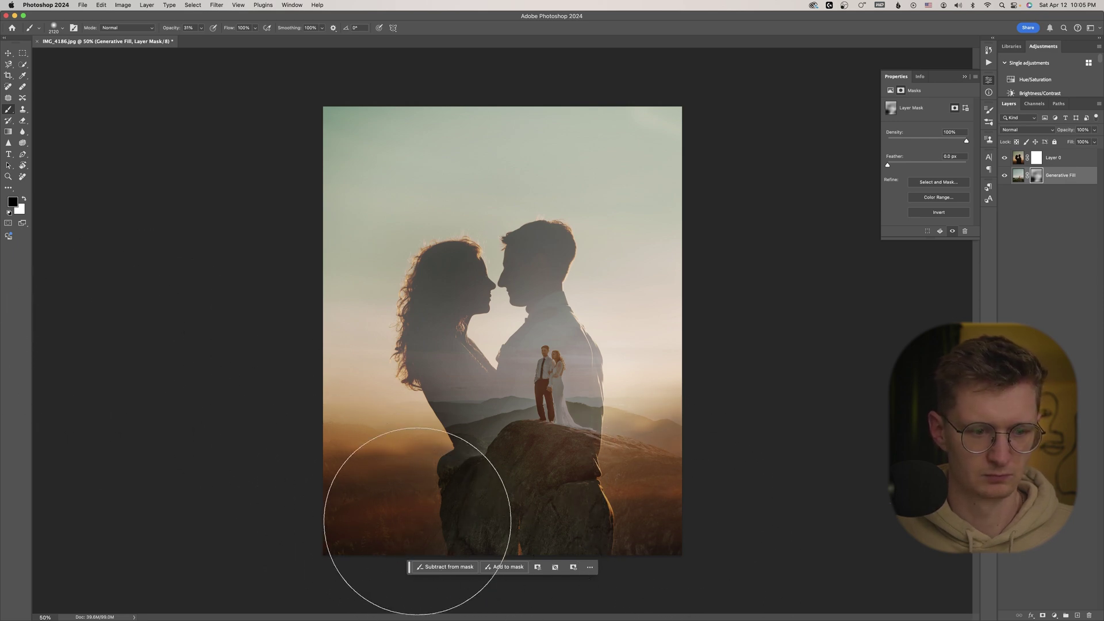
drag(363, 160, 784, 152)
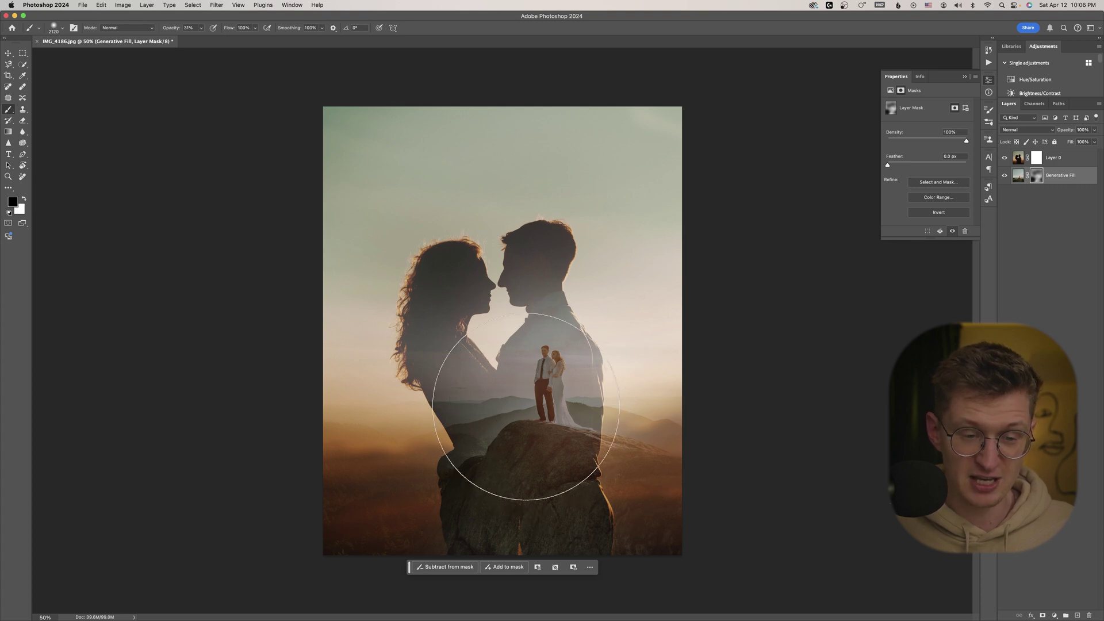
click(24, 199)
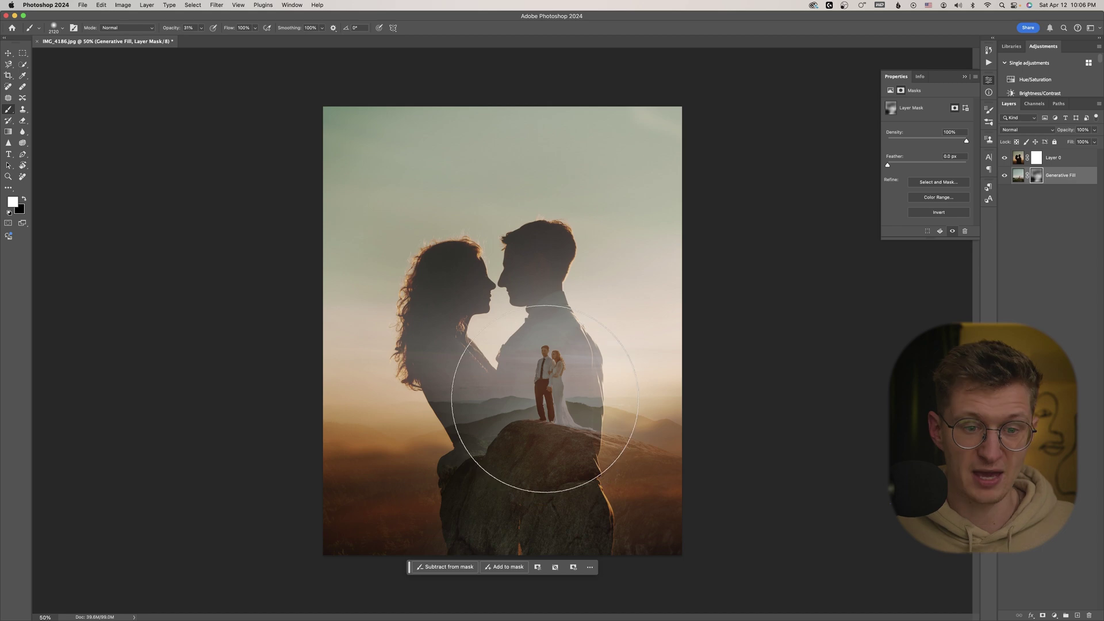
Shrink the brush, set opacity to 17%, and paint white over the small couple on the rock.
click(62, 27)
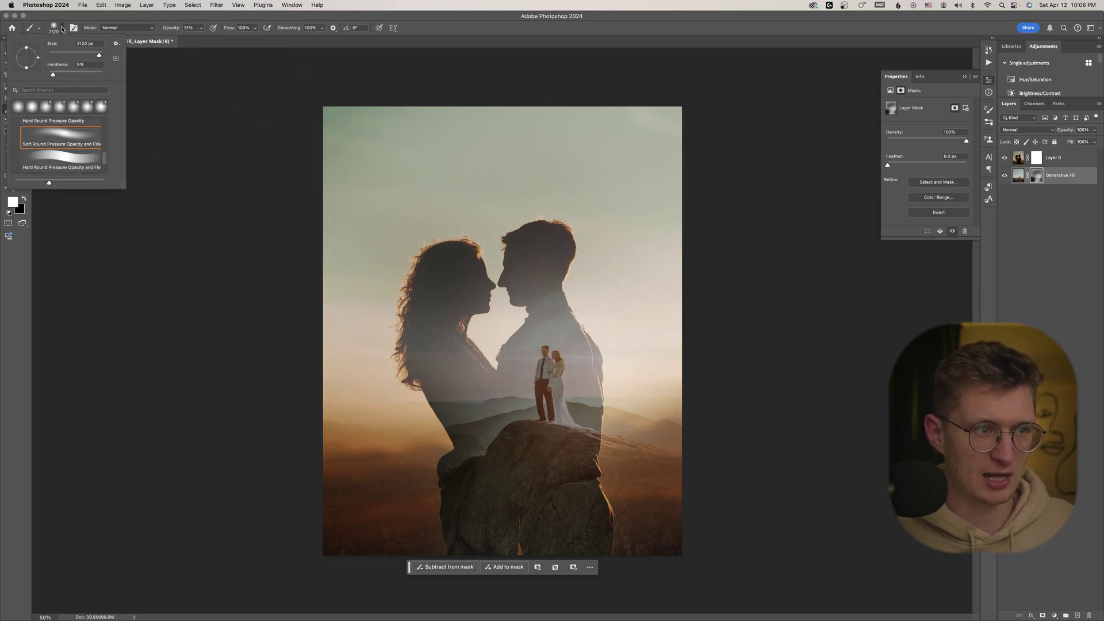
drag(90, 57, 98, 56)
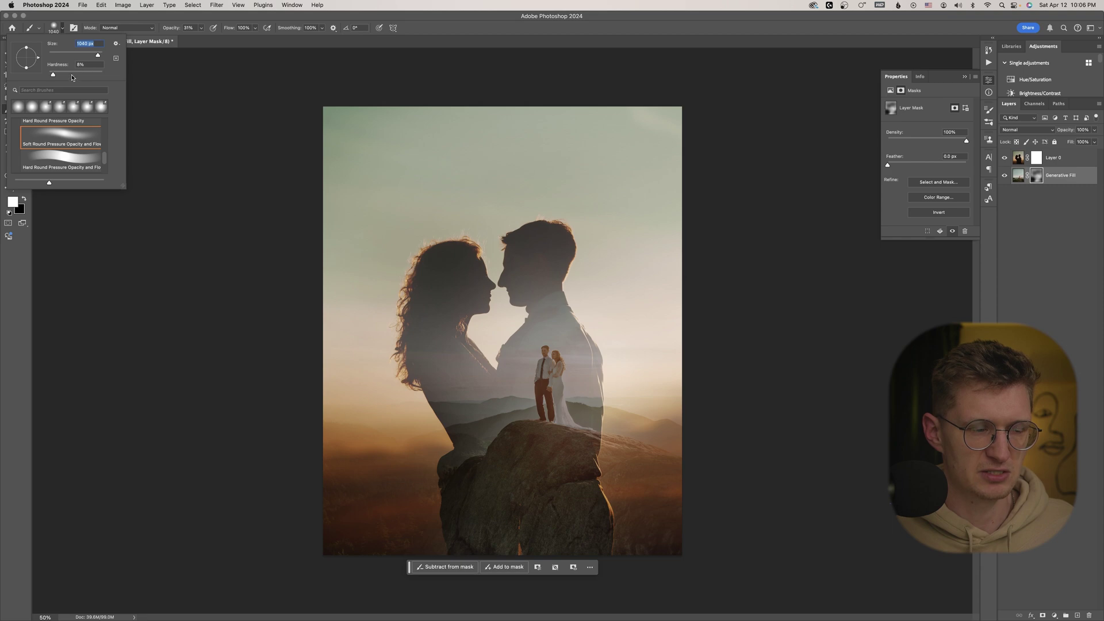
click(201, 28)
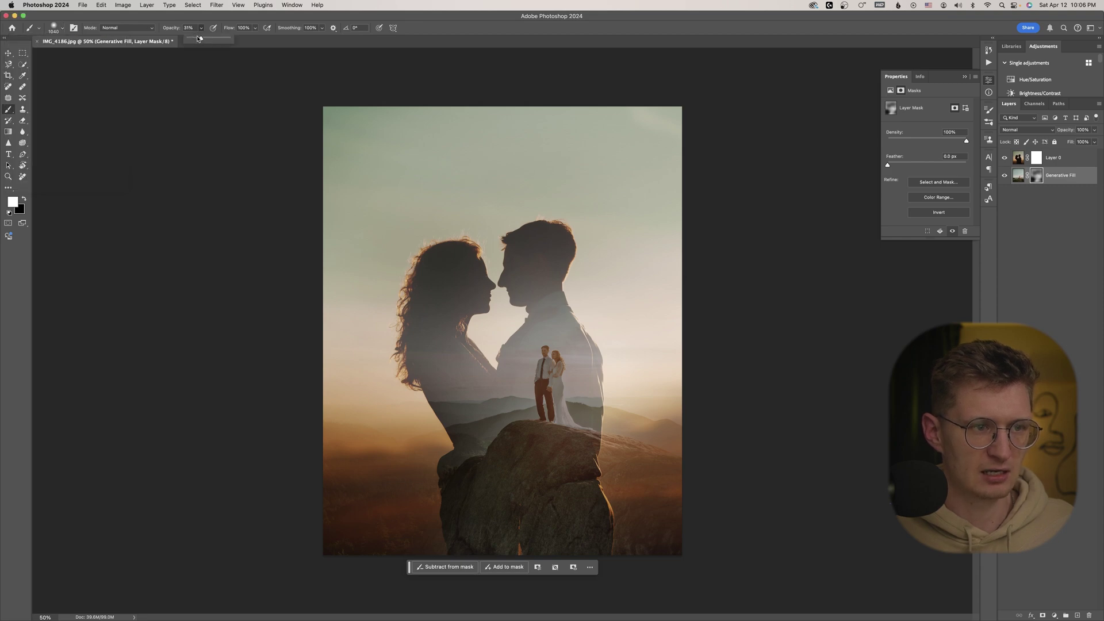
drag(195, 38, 194, 39)
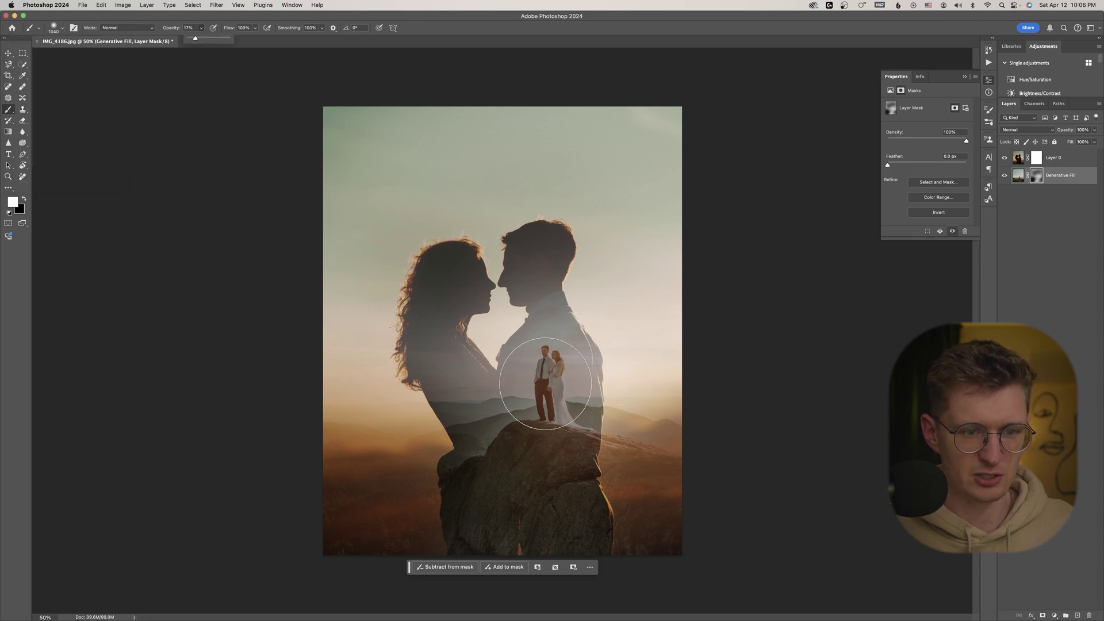
click(546, 379)
mouse_move(540, 408)
mouse_down()
mouse_move(511, 427)
mouse_move(549, 385)
mouse_move(554, 356)
mouse_move(545, 373)
mouse_move(566, 397)
mouse_move(546, 404)
mouse_move(542, 367)
mouse_up()
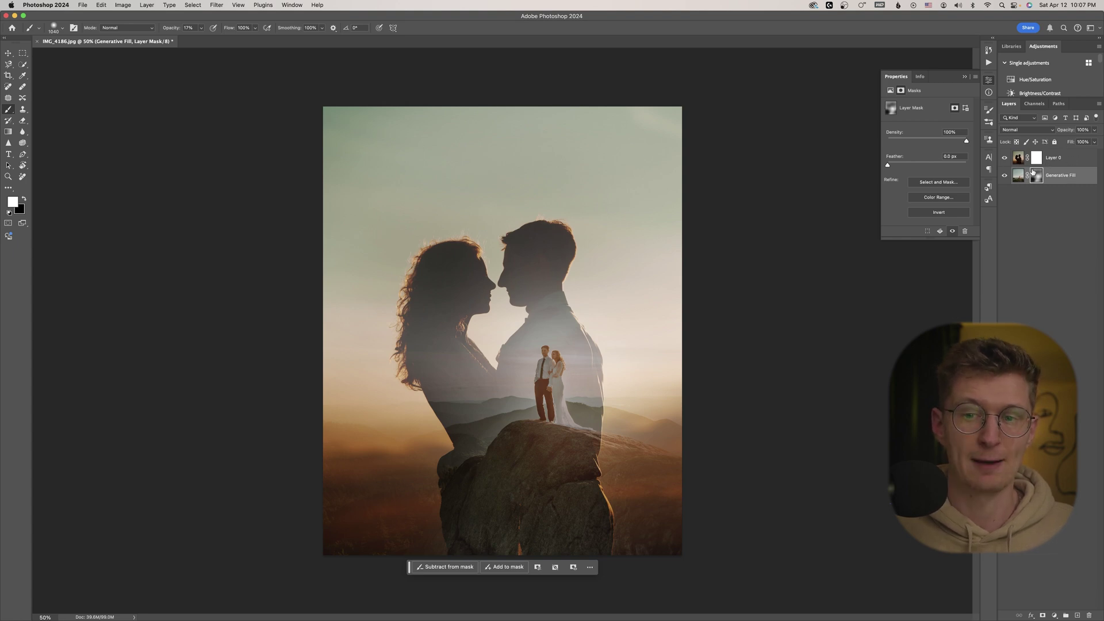
click(1019, 159)
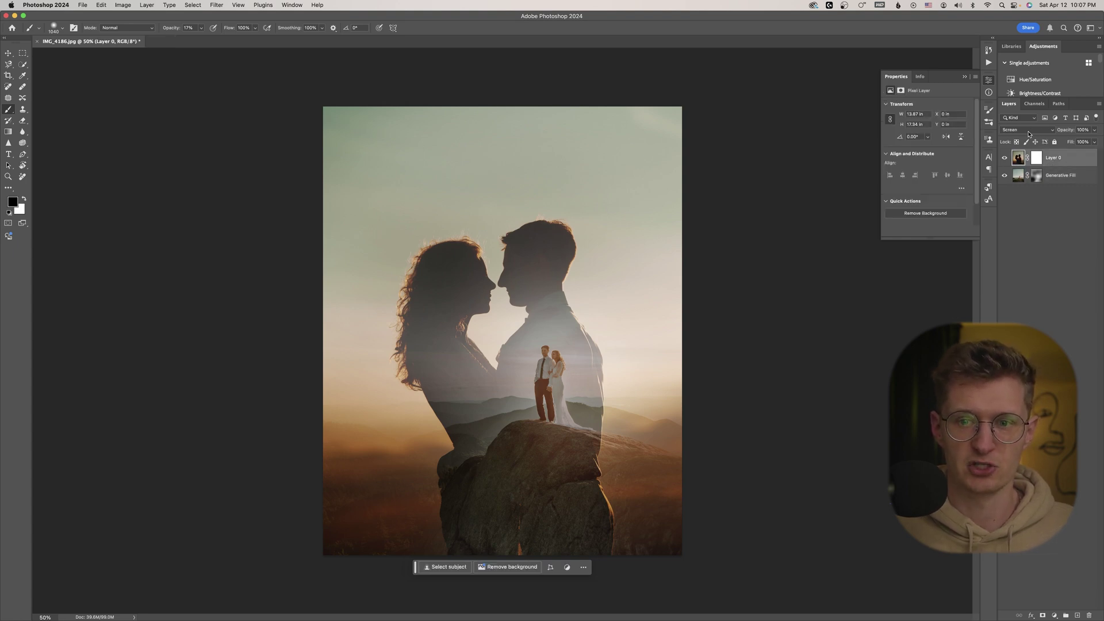
click(1029, 130)
key(Escape)
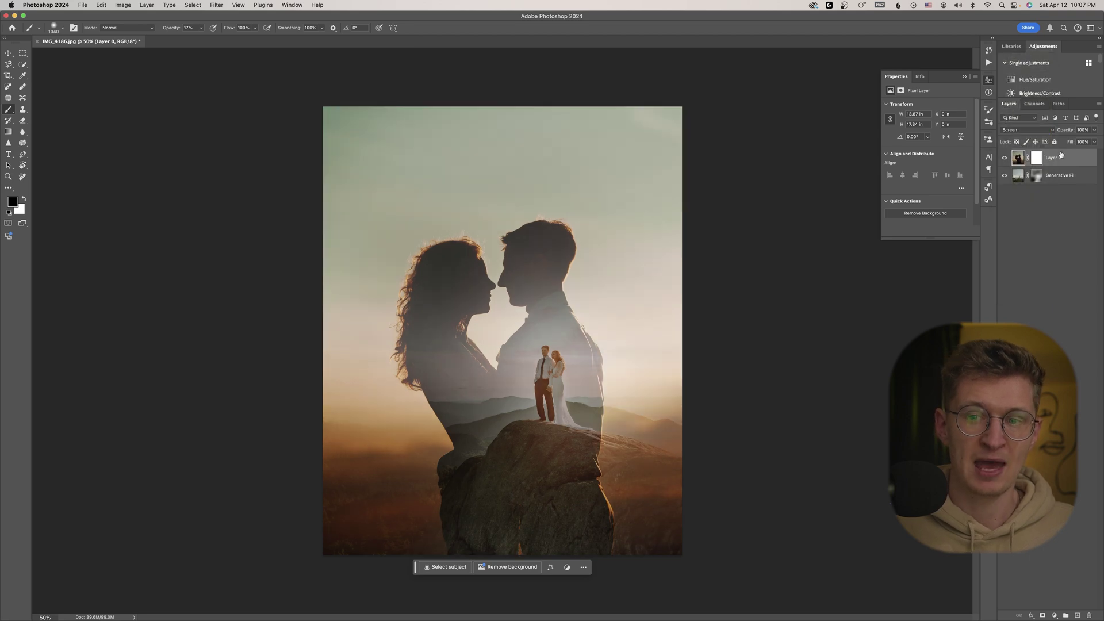